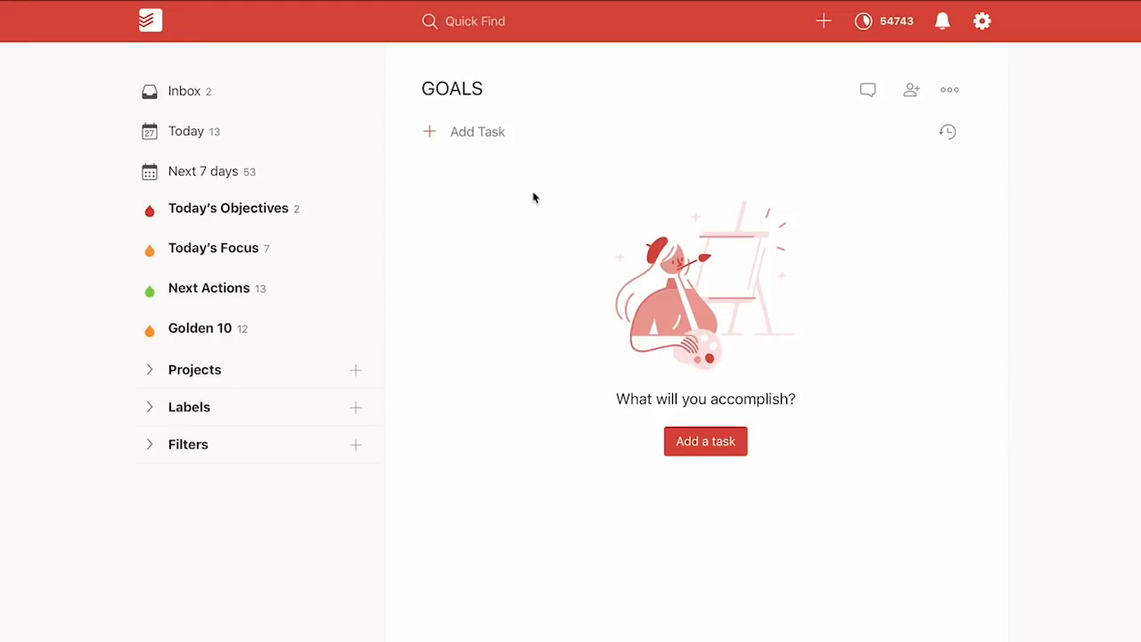
Drag GOALS up so it sits between AREAS OF FOCUS and ROUTINES in the project list
click(148, 370)
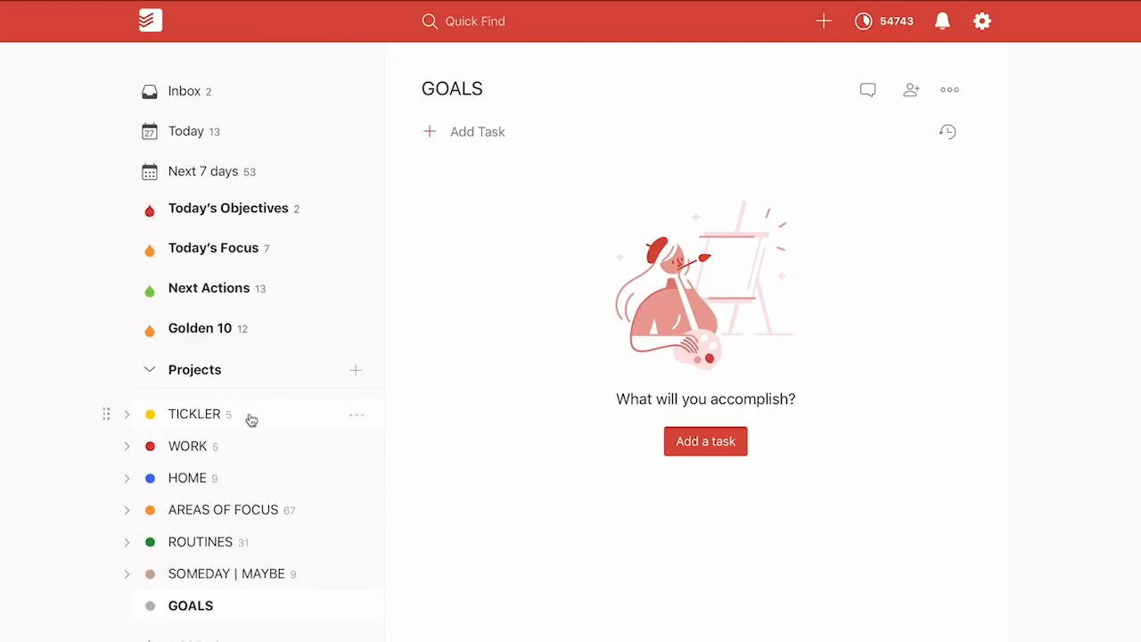
scroll(249, 419, down, 2)
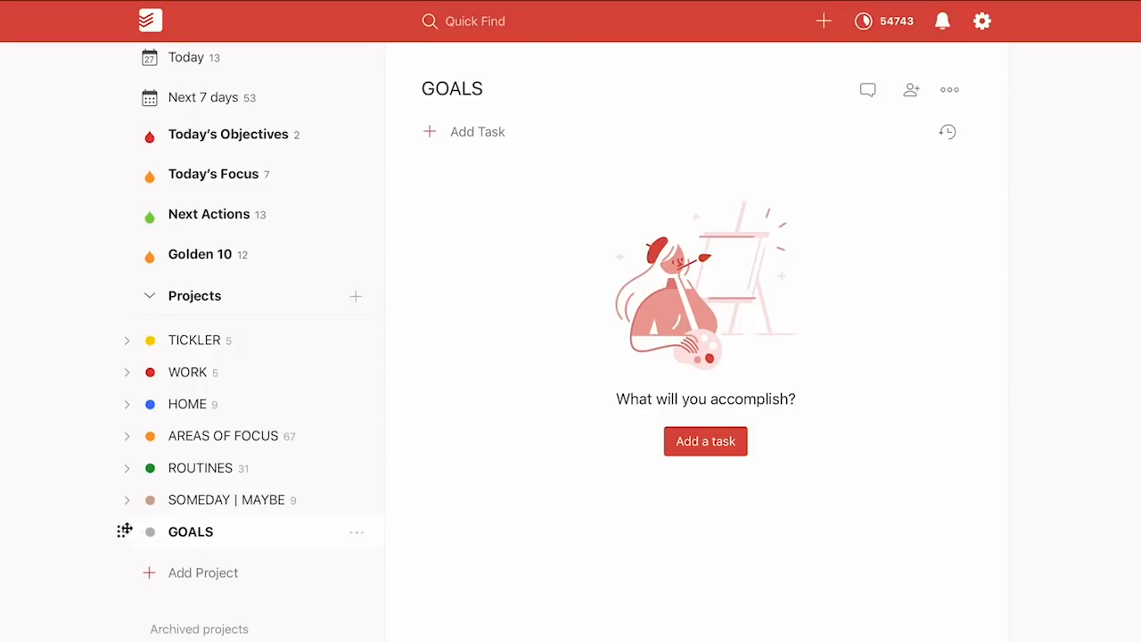
drag(121, 532, 124, 465)
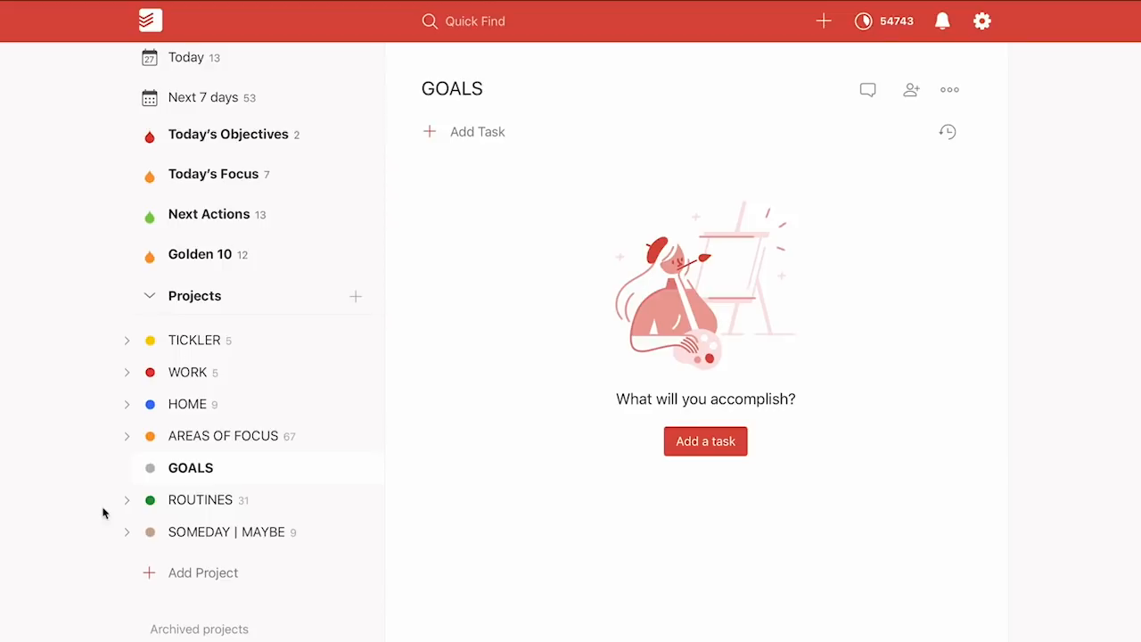
mouse_move(344, 469)
click(357, 470)
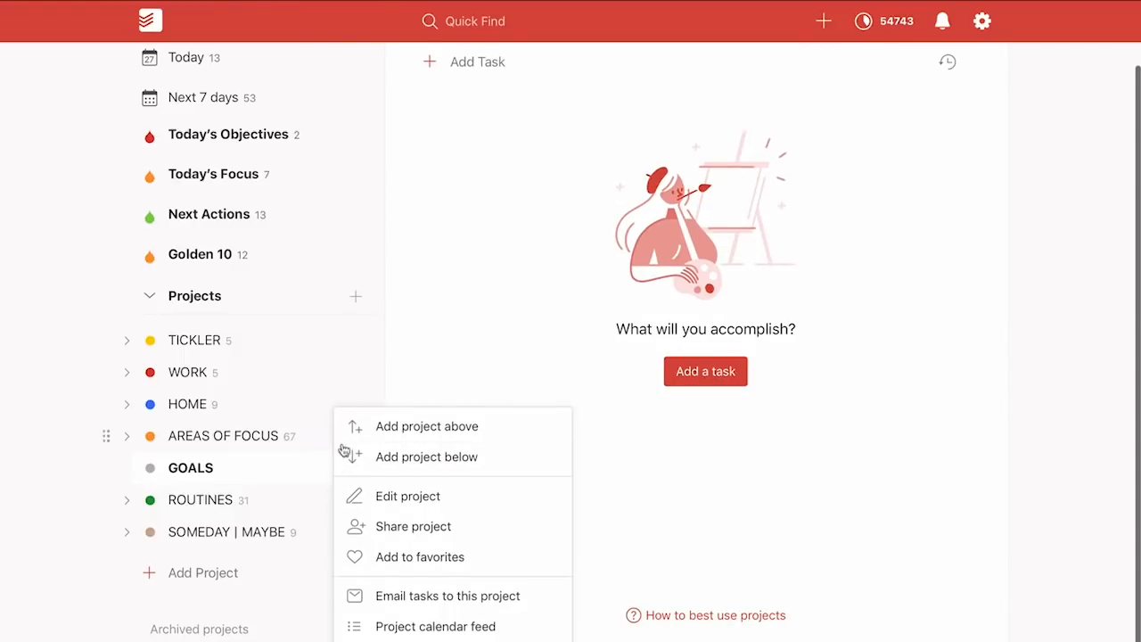
Add a new project named Blog directly below GOALS
click(387, 462)
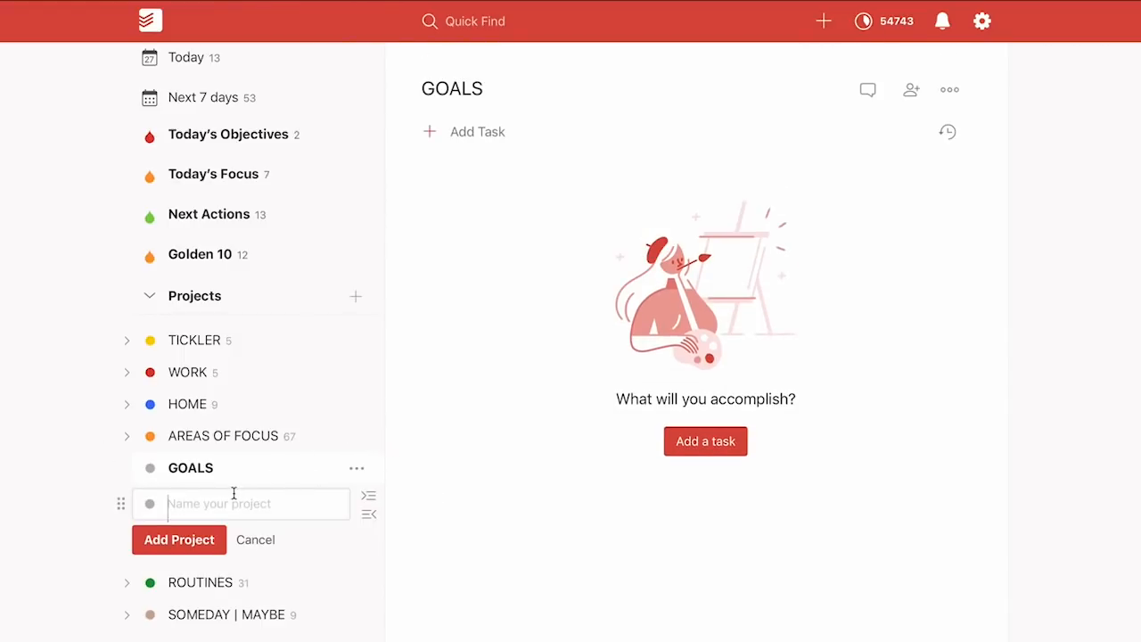
text(Blog)
key(Return)
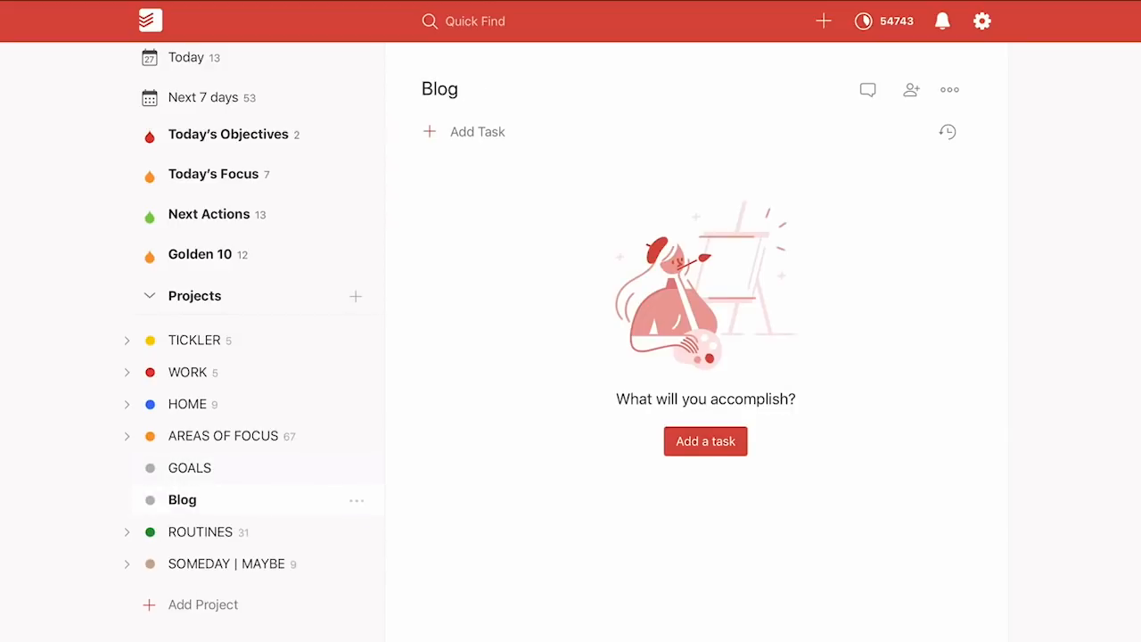
Add a new project named Health & Fitness directly below Blog
click(359, 507)
click(394, 462)
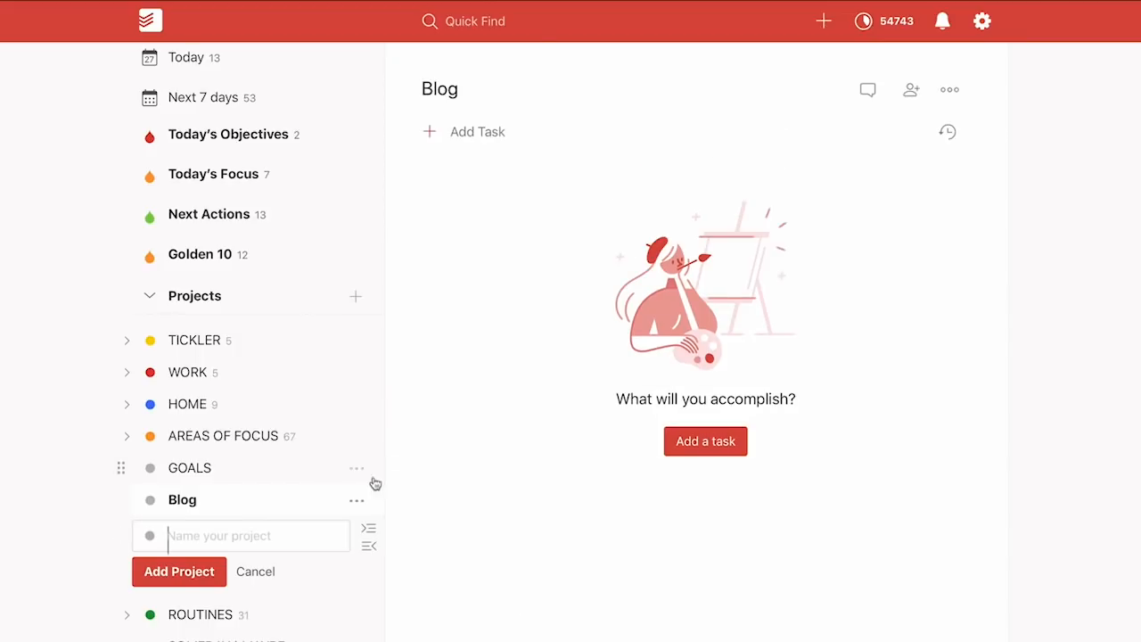
text(Health & Fit\n)
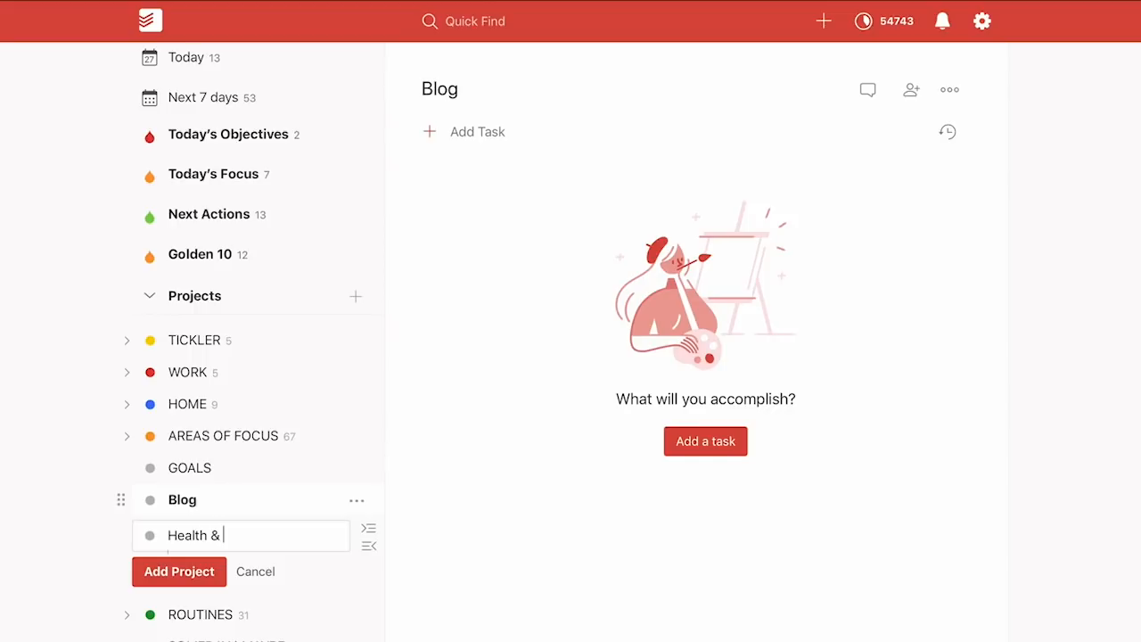
key(BackSpace)
key(BackSpace)
text(ness)
click(195, 571)
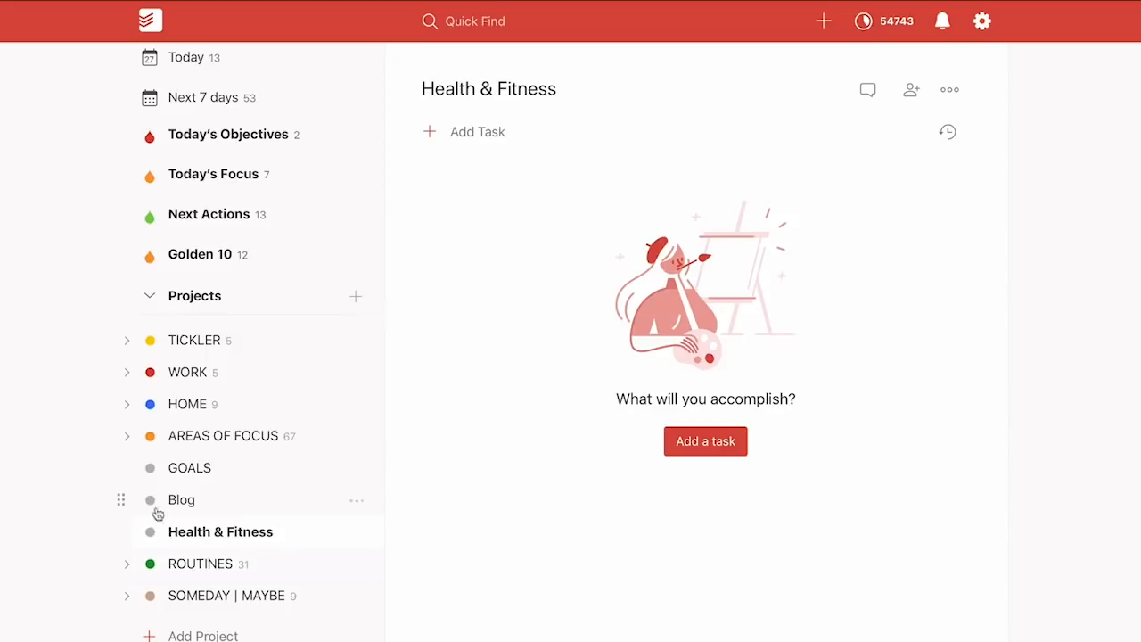
Indent Blog and Health & Fitness under GOALS, open GOALS, and collapse Projects
drag(122, 499, 169, 500)
mouse_move(121, 532)
mouse_down()
mouse_move(150, 533)
mouse_move(110, 535)
mouse_up()
mouse_move(119, 531)
mouse_down()
mouse_move(87, 528)
mouse_move(103, 535)
mouse_up()
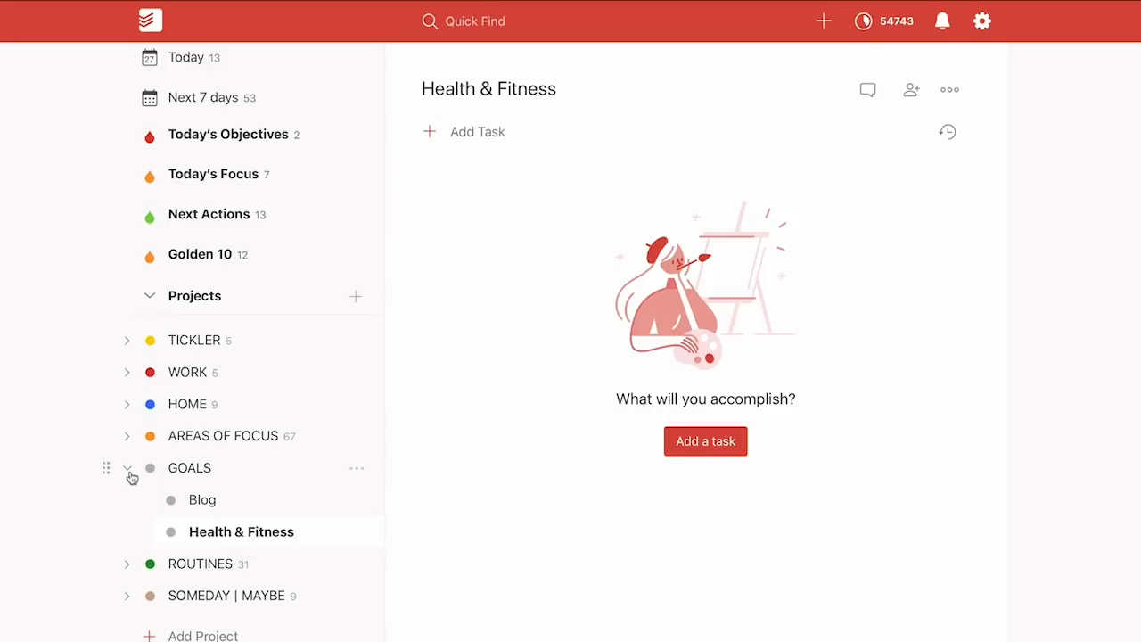
click(175, 473)
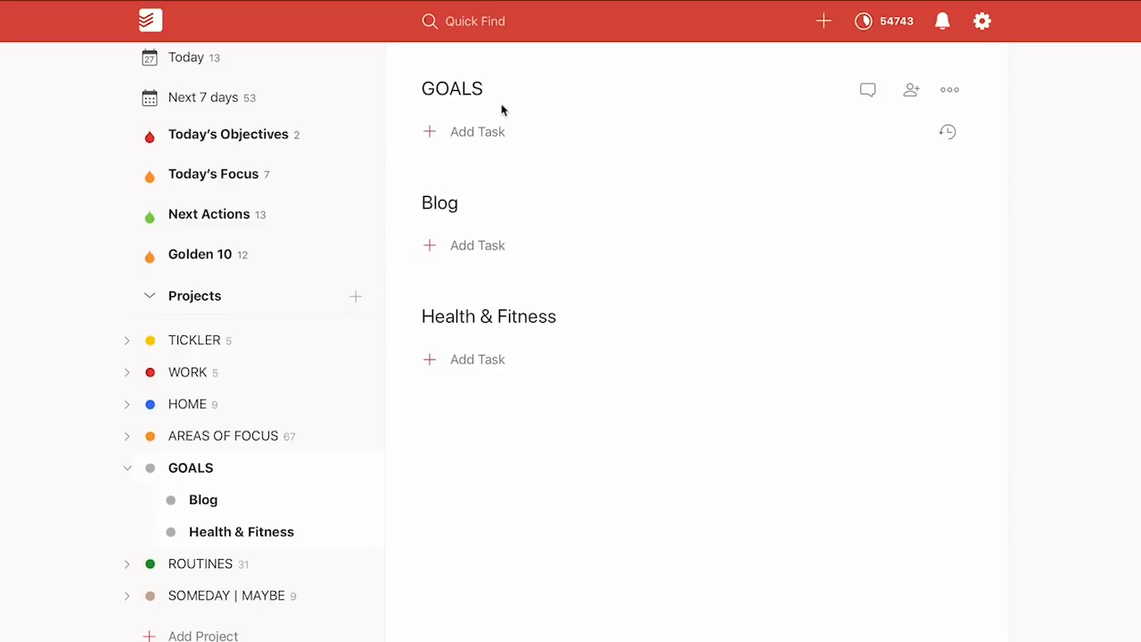
click(142, 299)
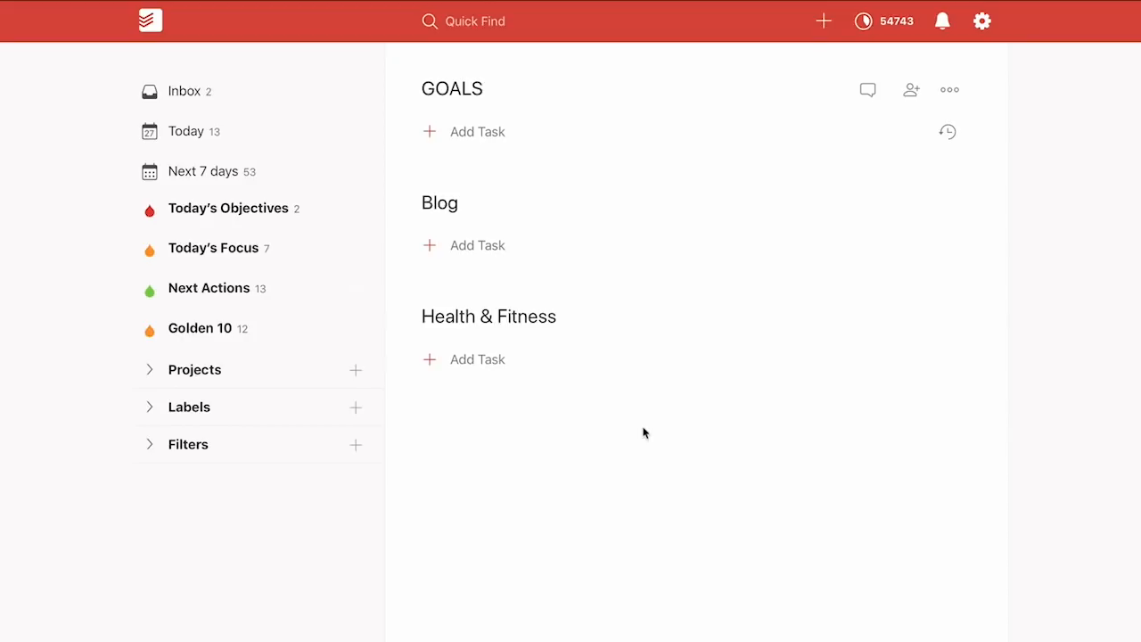
Add 'Take weight reading' to Health & Fitness: every Friday, priority 1, Home label
click(468, 369)
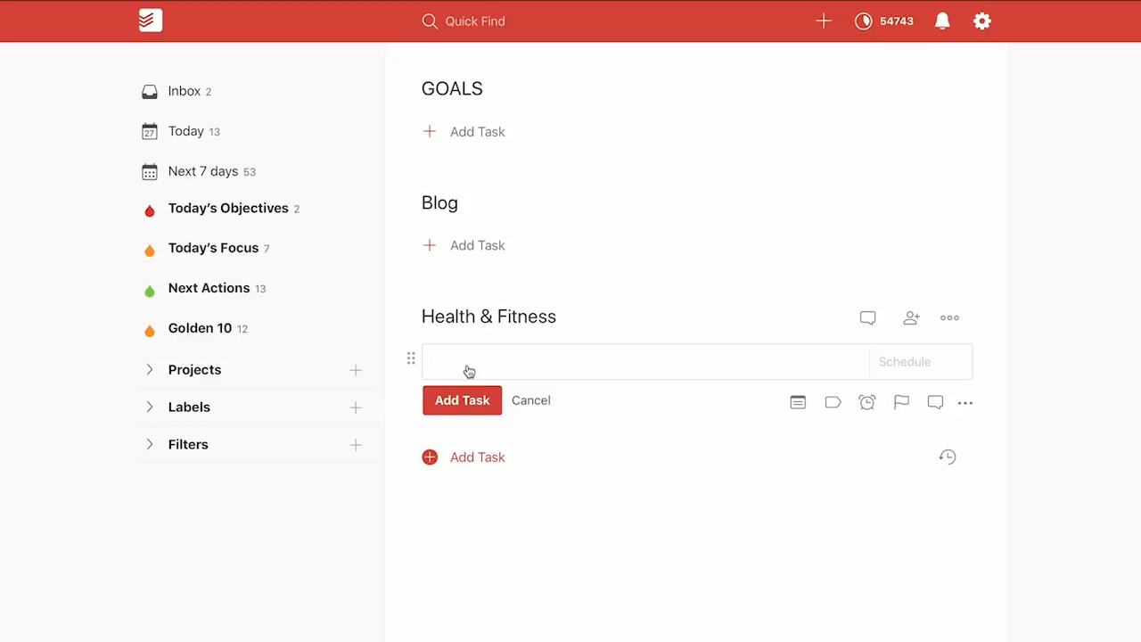
text(Take weight reading )
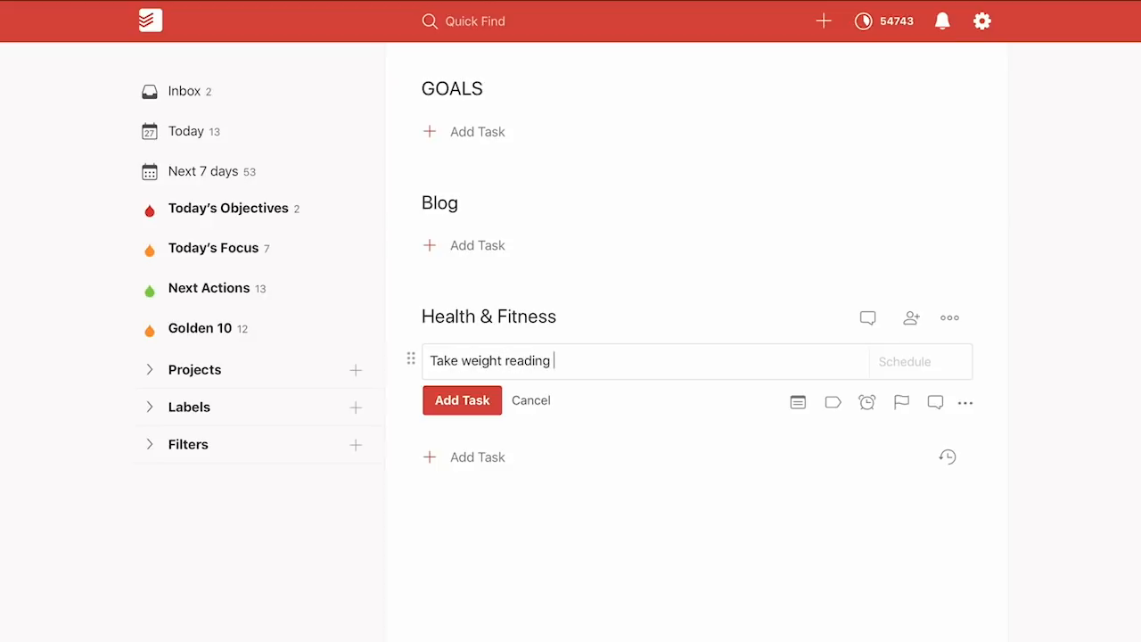
text(ev fri)
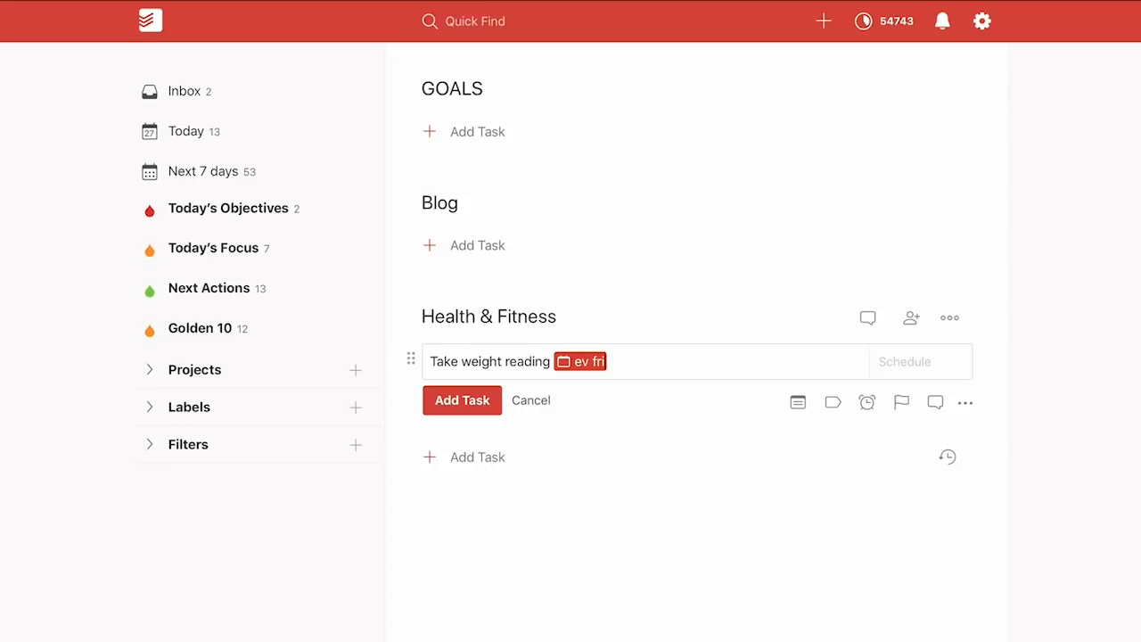
text(p1)
text(@)
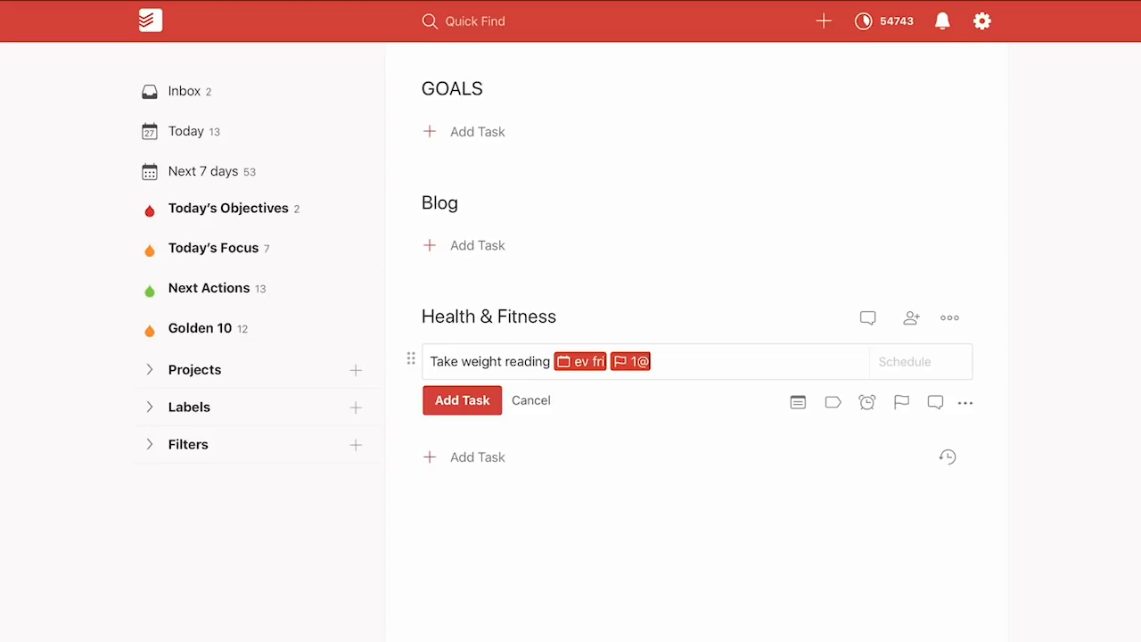
key(BackSpace)
key(BackSpace)
key(BackSpace)
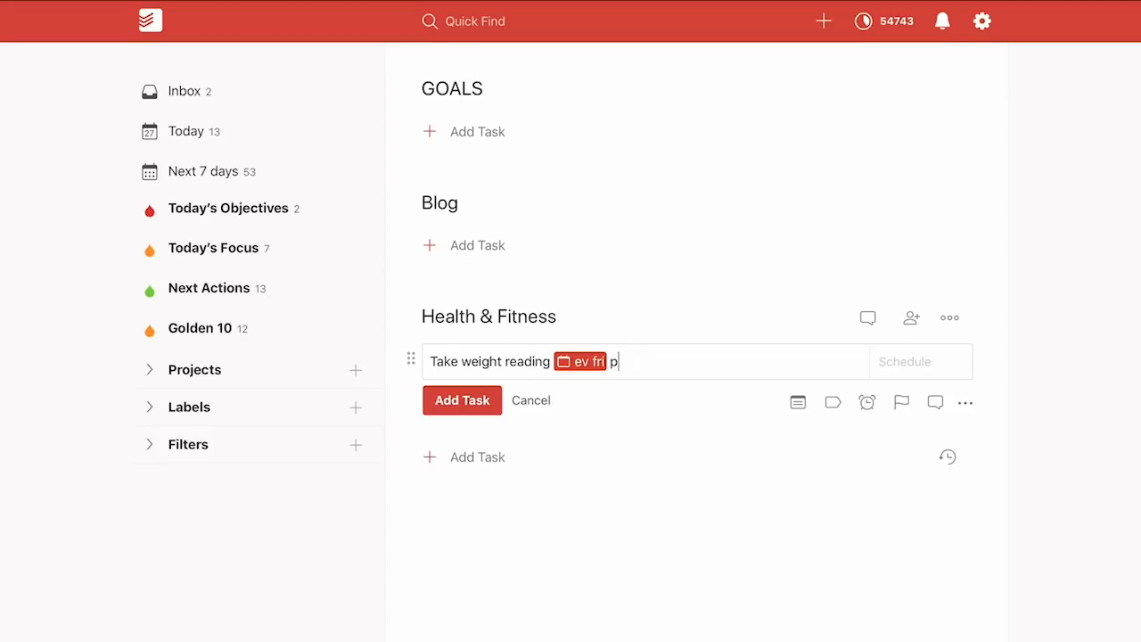
text(p1 @h)
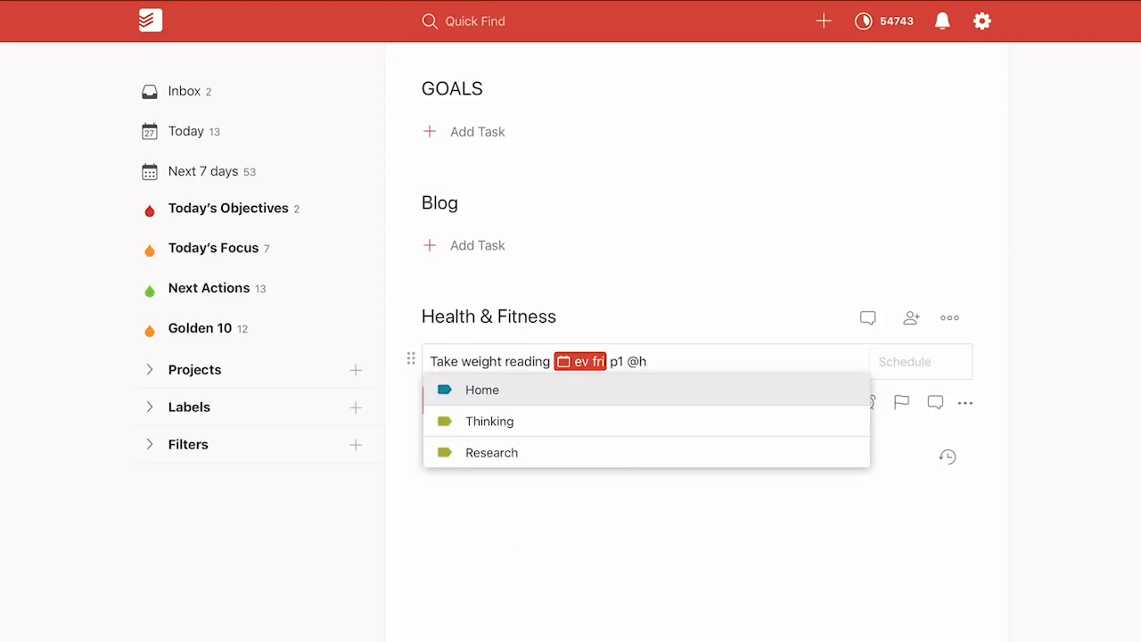
key(Return)
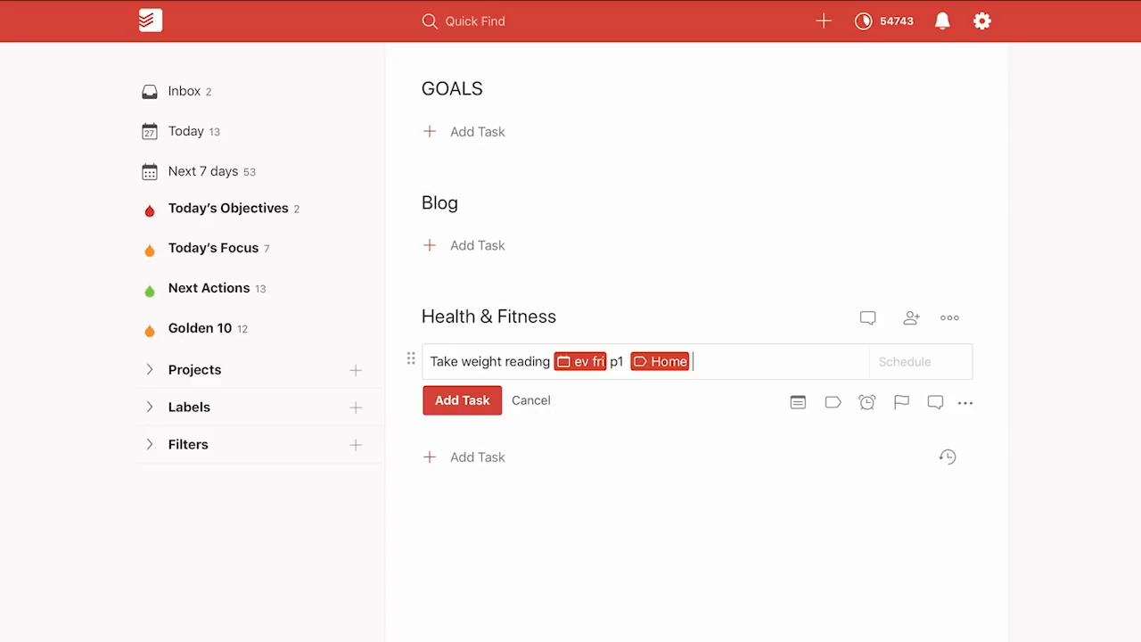
key(Return)
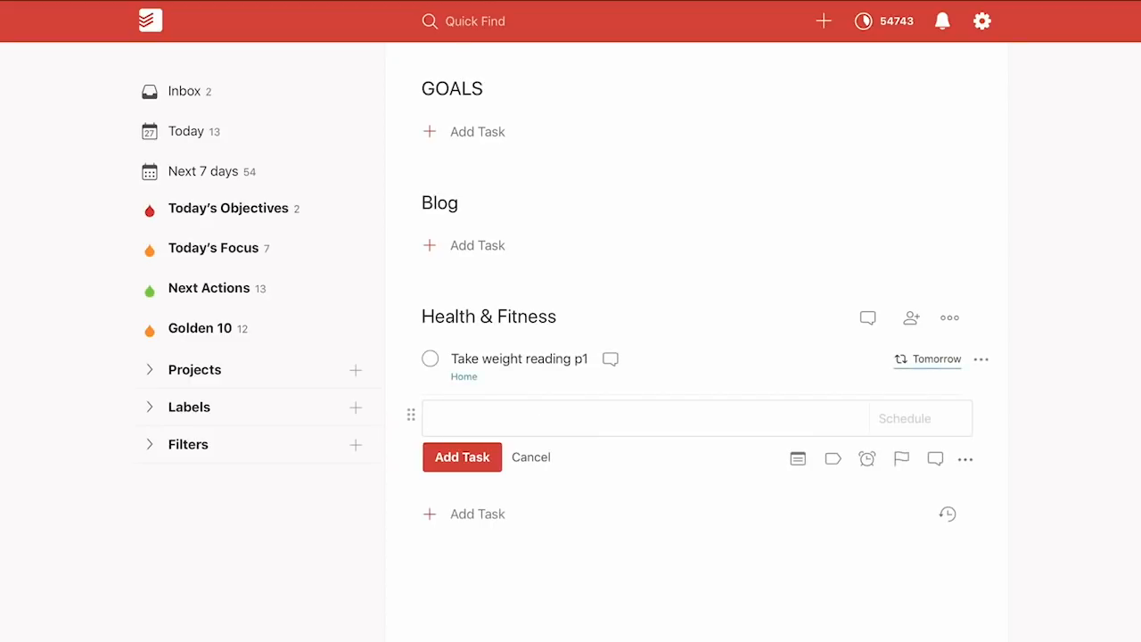
click(547, 355)
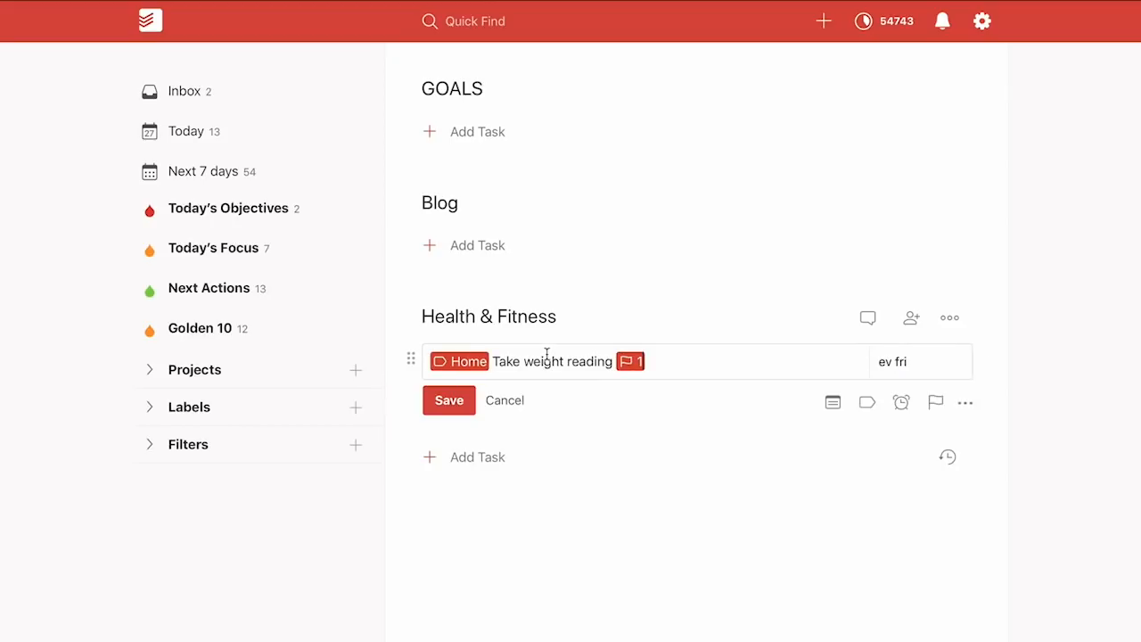
click(447, 403)
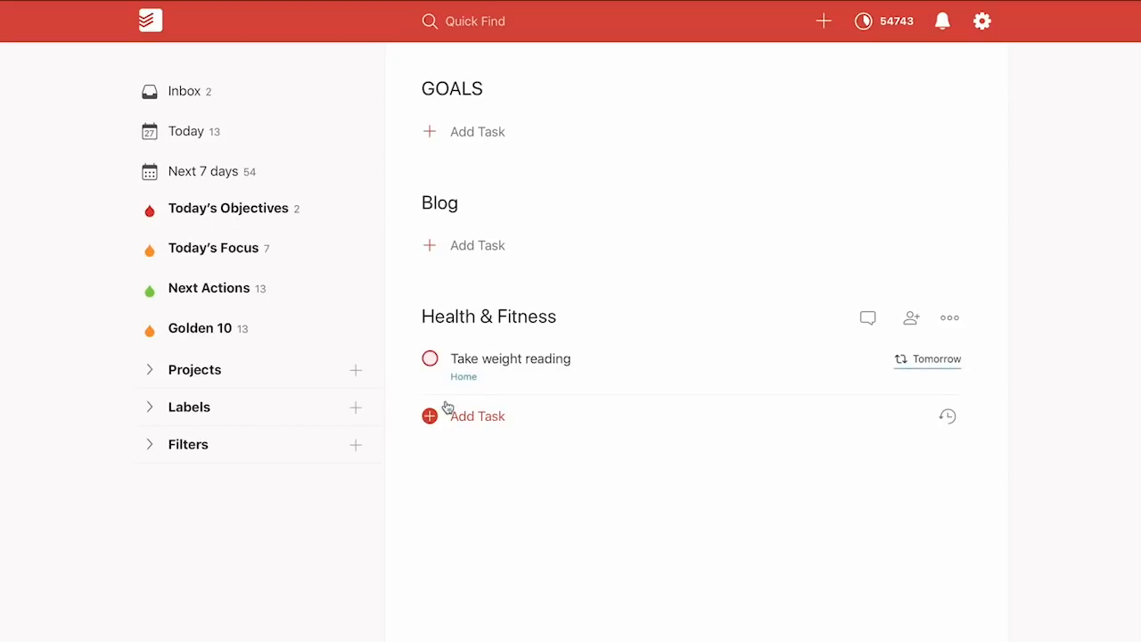
click(490, 424)
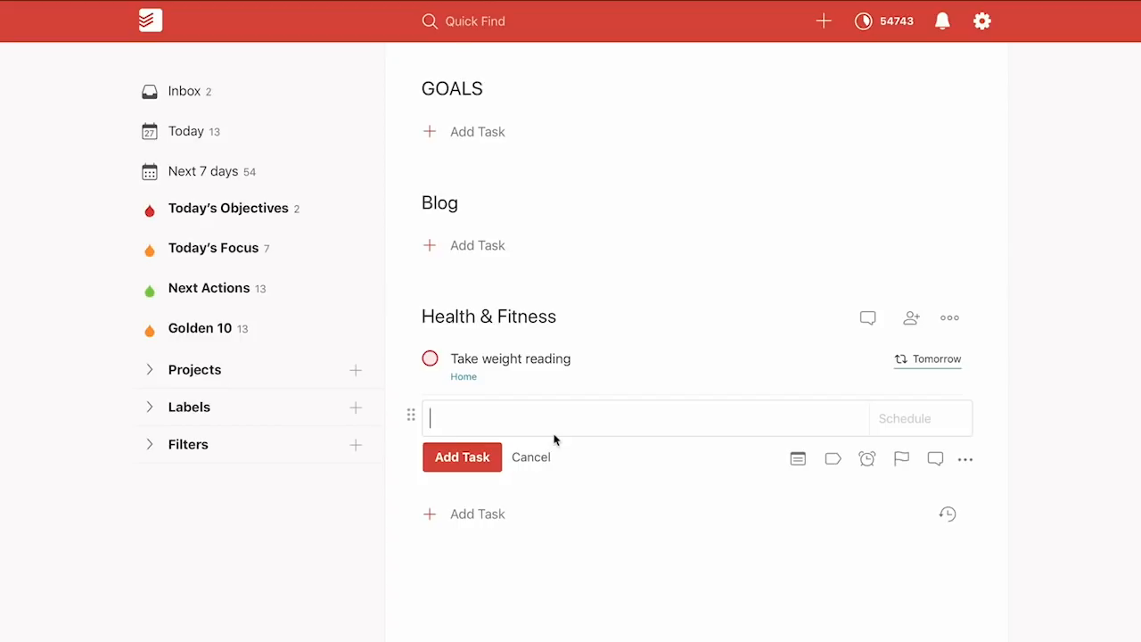
Add 'Do exercise' with priority 1, repeating every Mon, Wed, Fri, labelled Home
text(Exercise)
key(BackSpace)
key(BackSpace)
key(BackSpace)
key(BackSpace)
key(BackSpace)
key(BackSpace)
key(BackSpace)
key(BackSpace)
text(Do exercise p1)
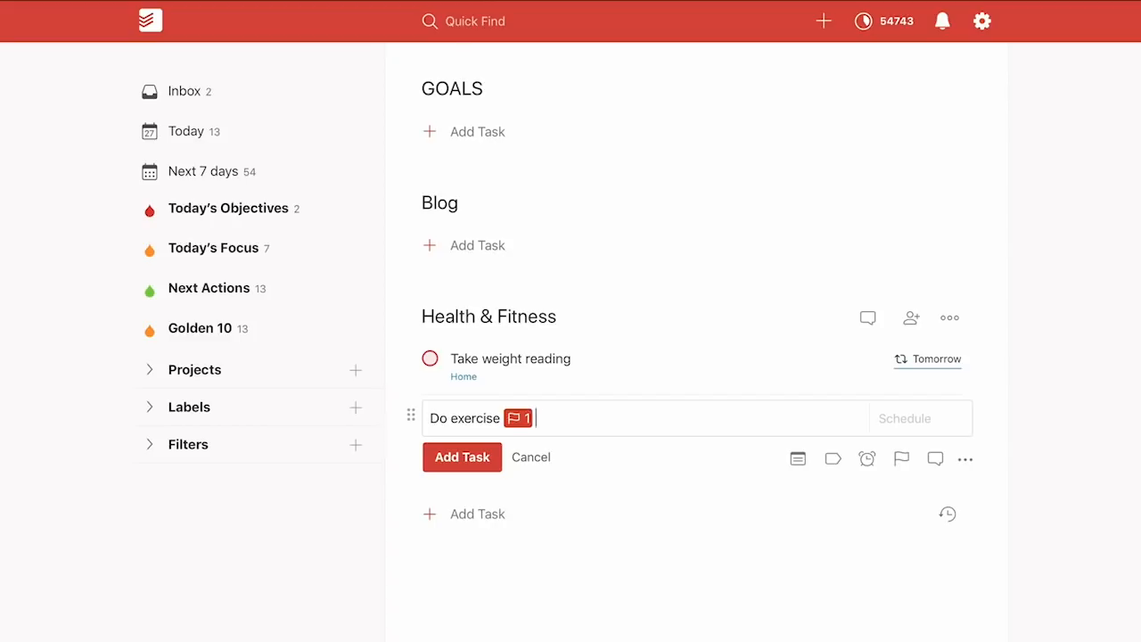
text(Ev mon)
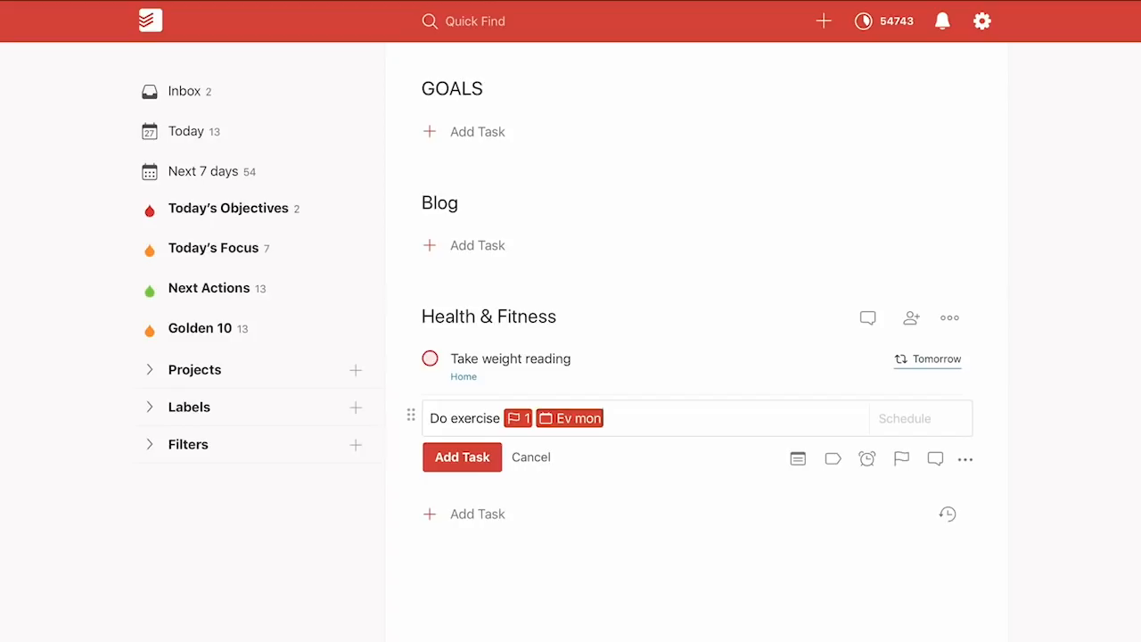
text(,wed,fri)
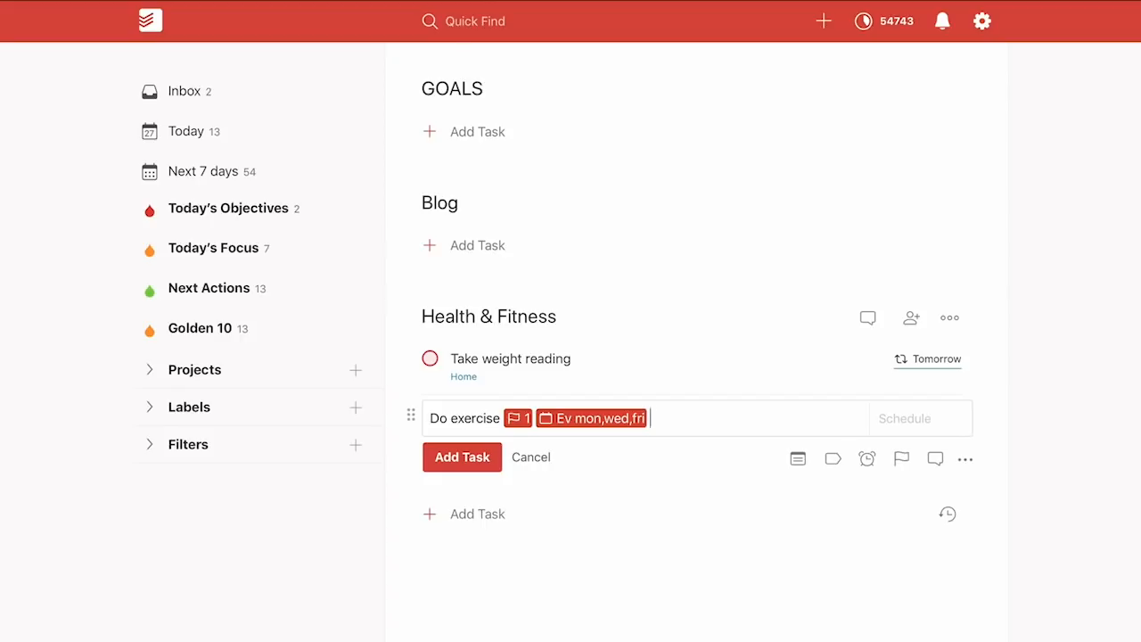
text(@home)
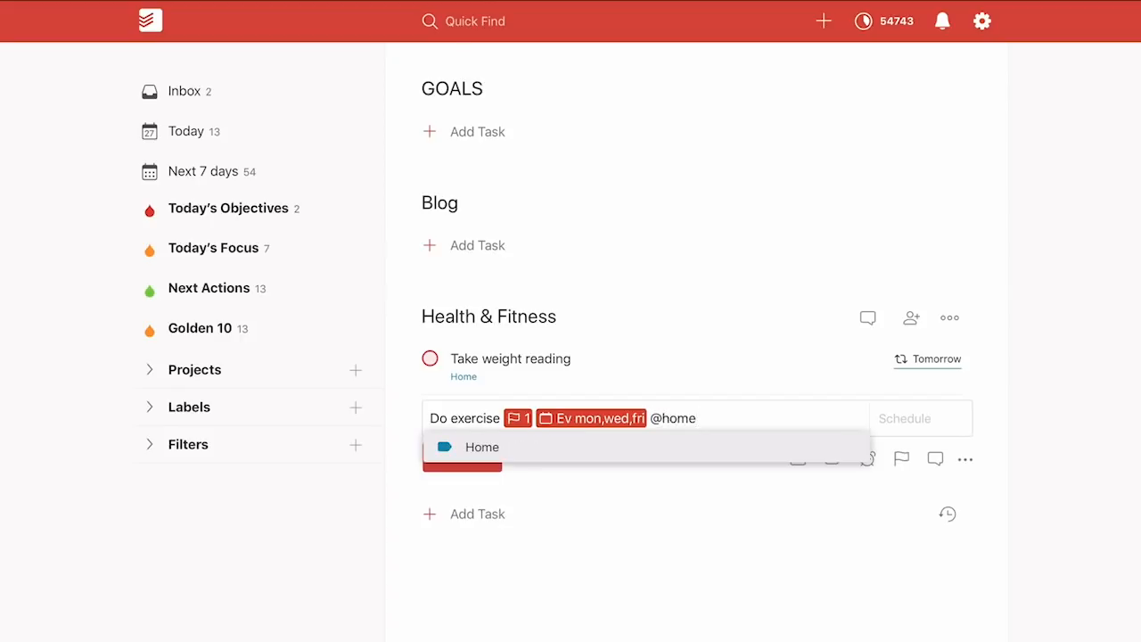
key(Return)
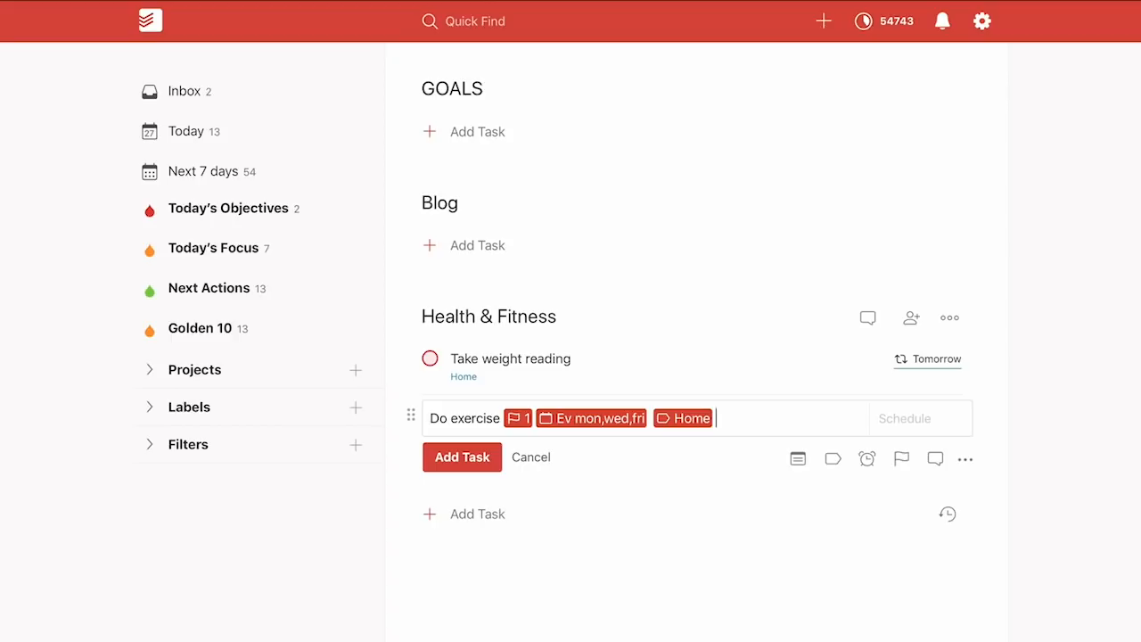
key(Return)
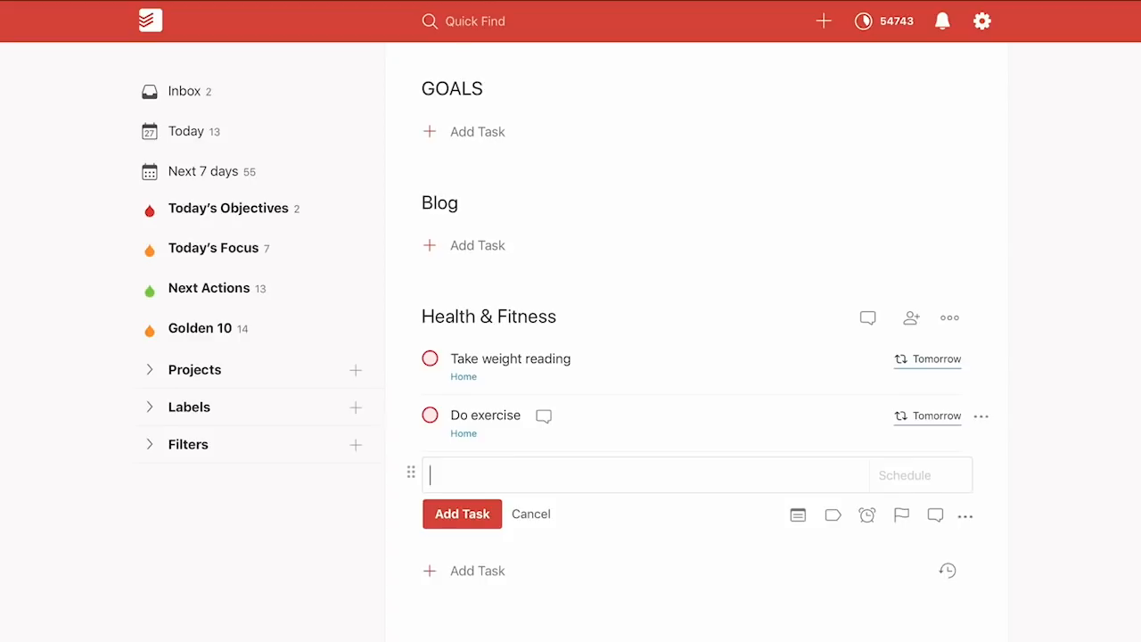
click(532, 514)
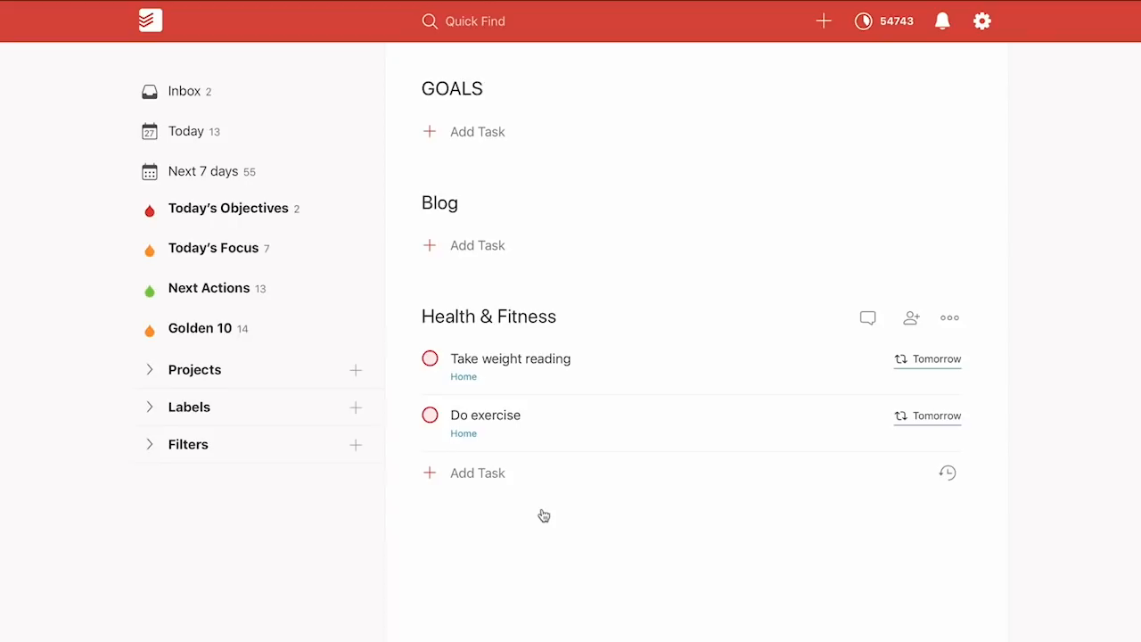
Start a Blog task 'Add ideas for topics to my Evernote note' labelled Creative
click(494, 254)
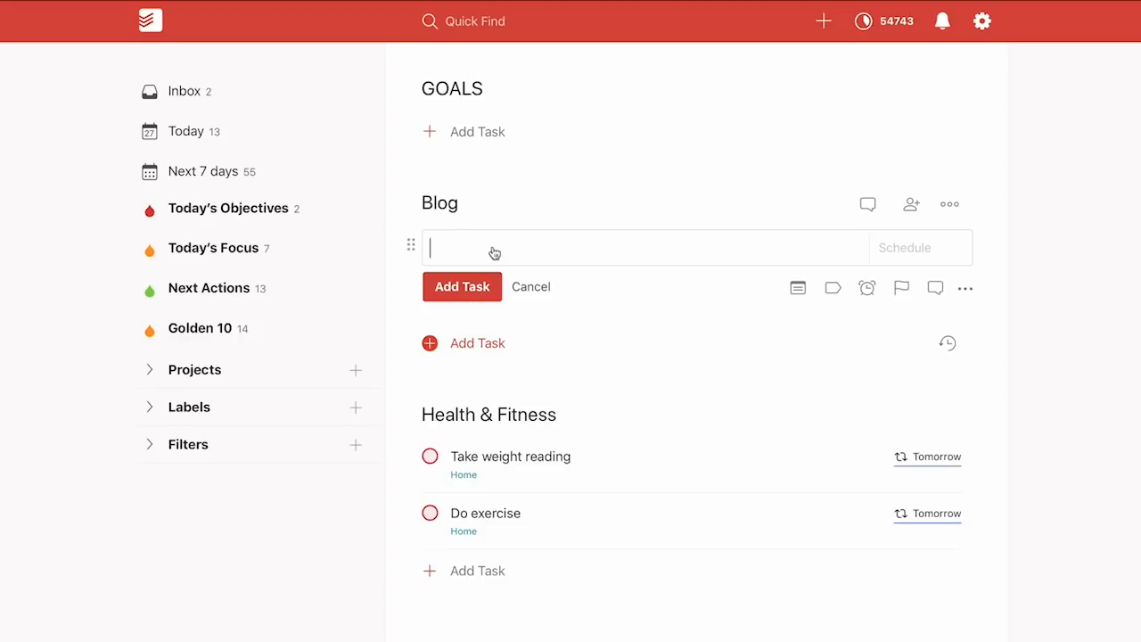
text(Add ideas for topics rto)
key(BackSpace)
key(BackSpace)
key(BackSpace)
text(to)
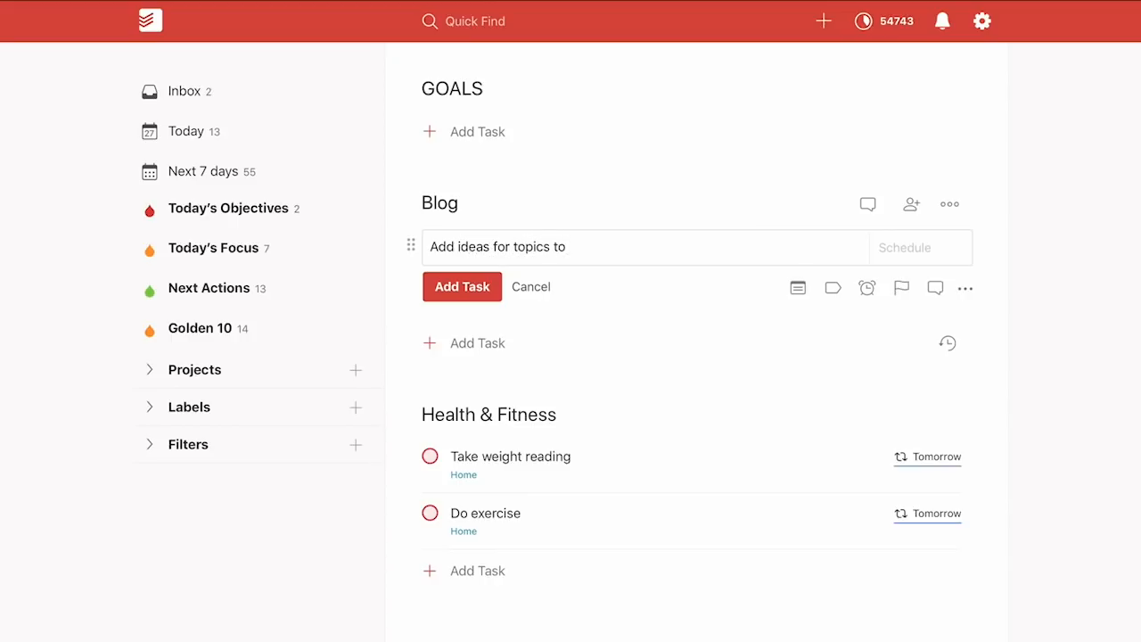
text( my Evernote note)
text(@)
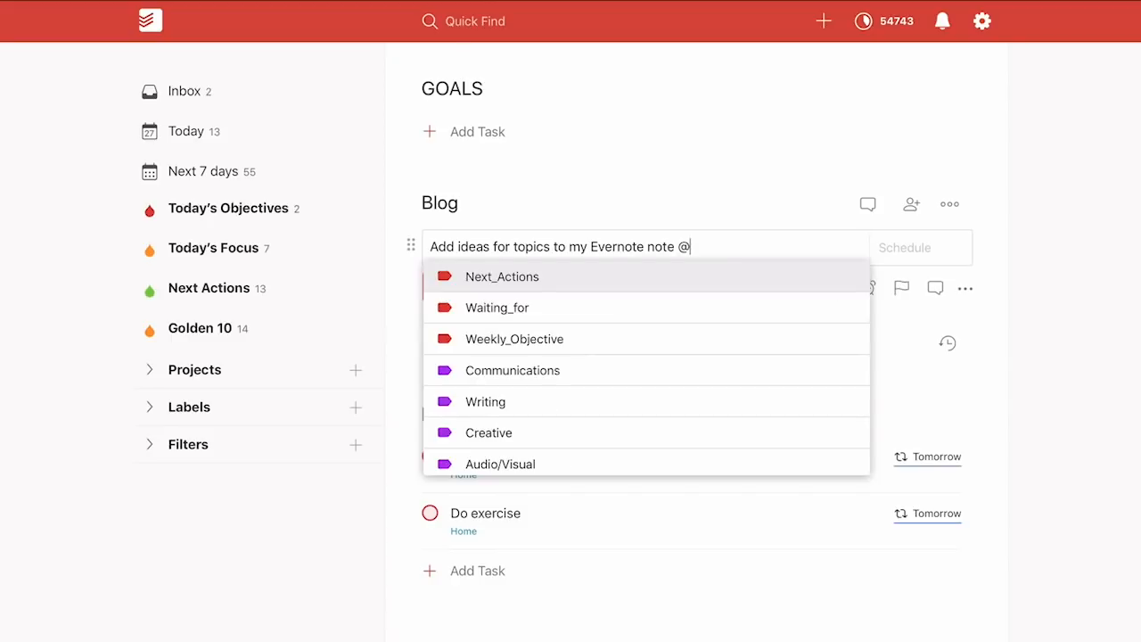
text(wri)
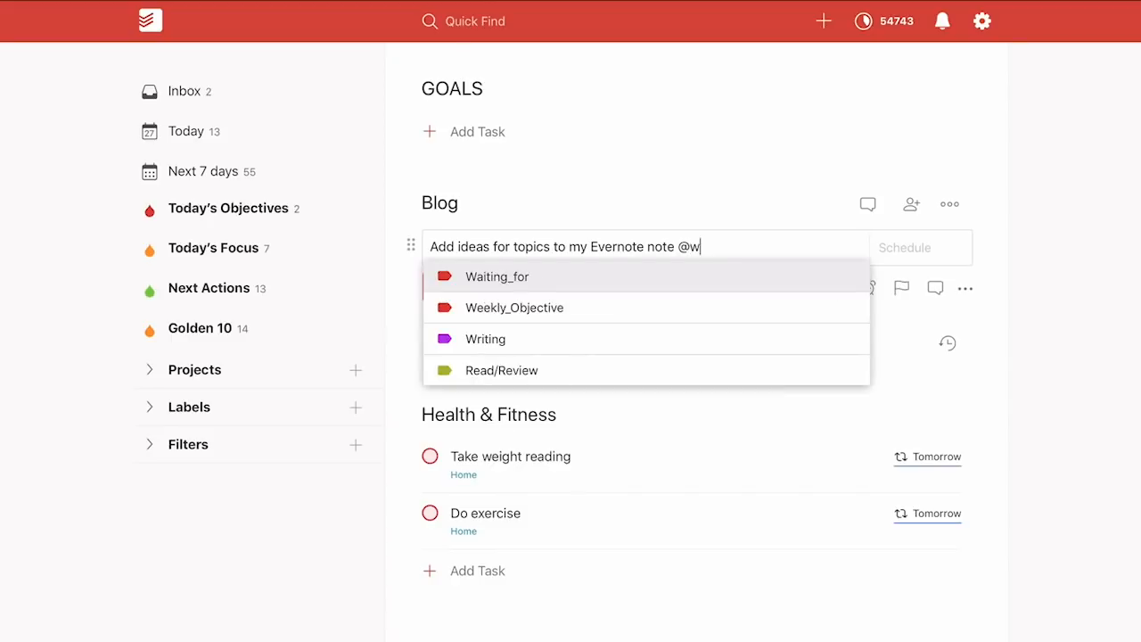
key(BackSpace)
key(BackSpace)
key(BackSpace)
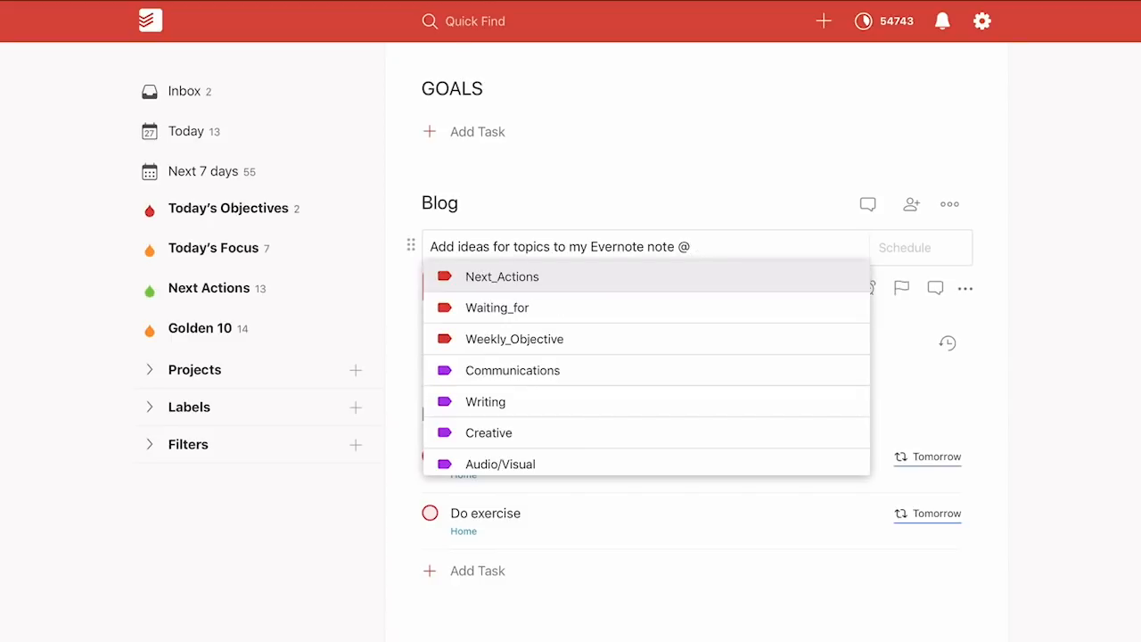
text(cre)
key(Return)
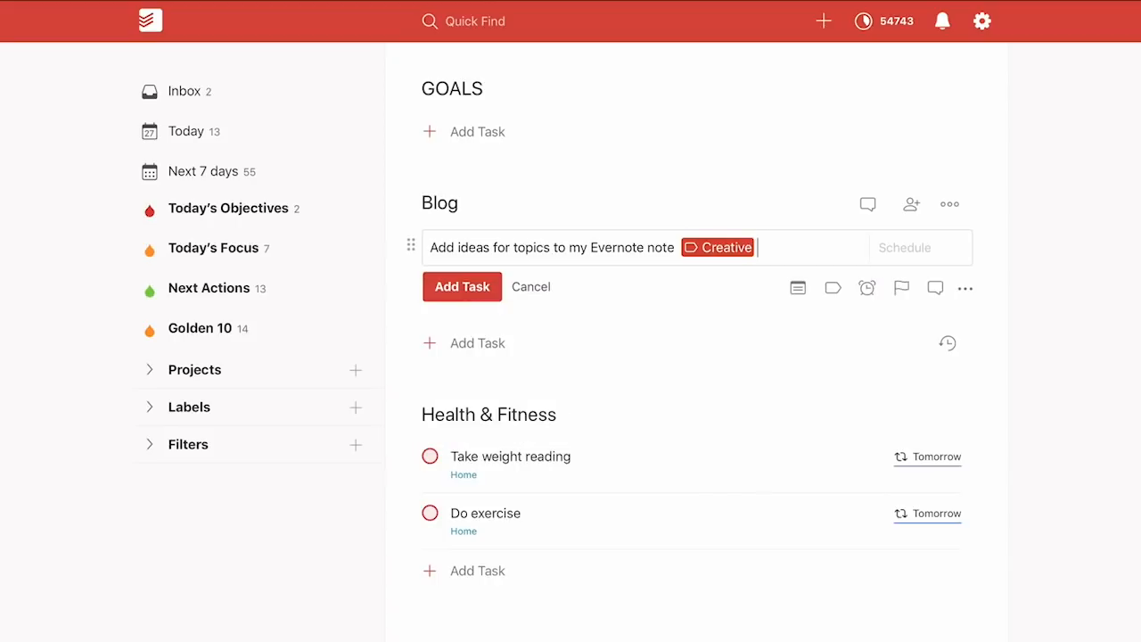
Give the task priority 2 and an every-day recurrence, then save it
text(p2)
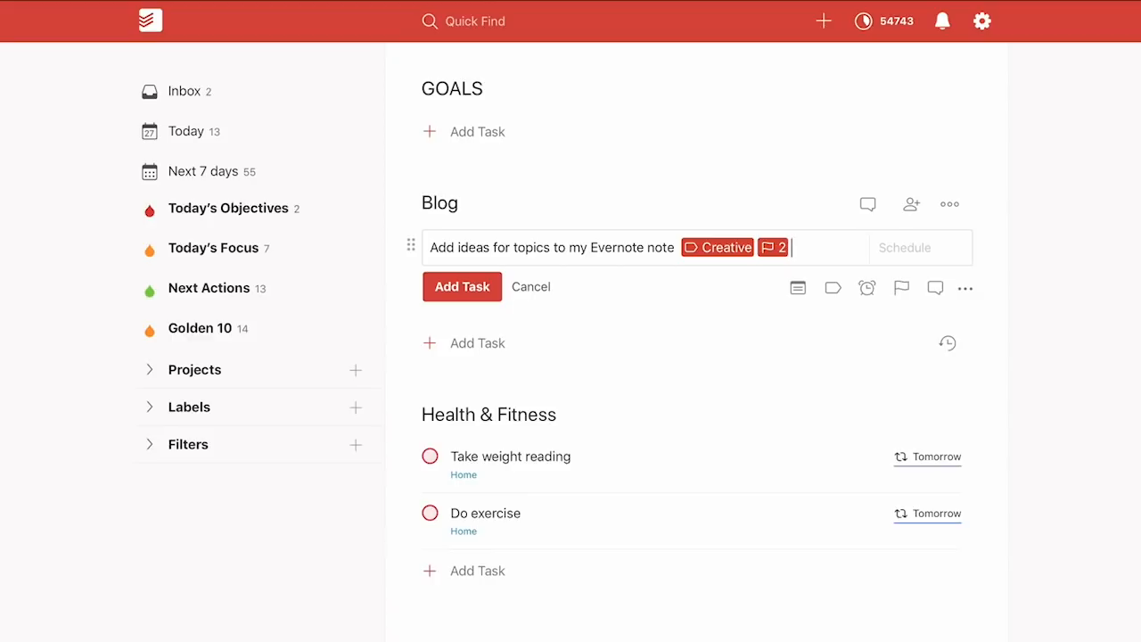
text(ev dat)
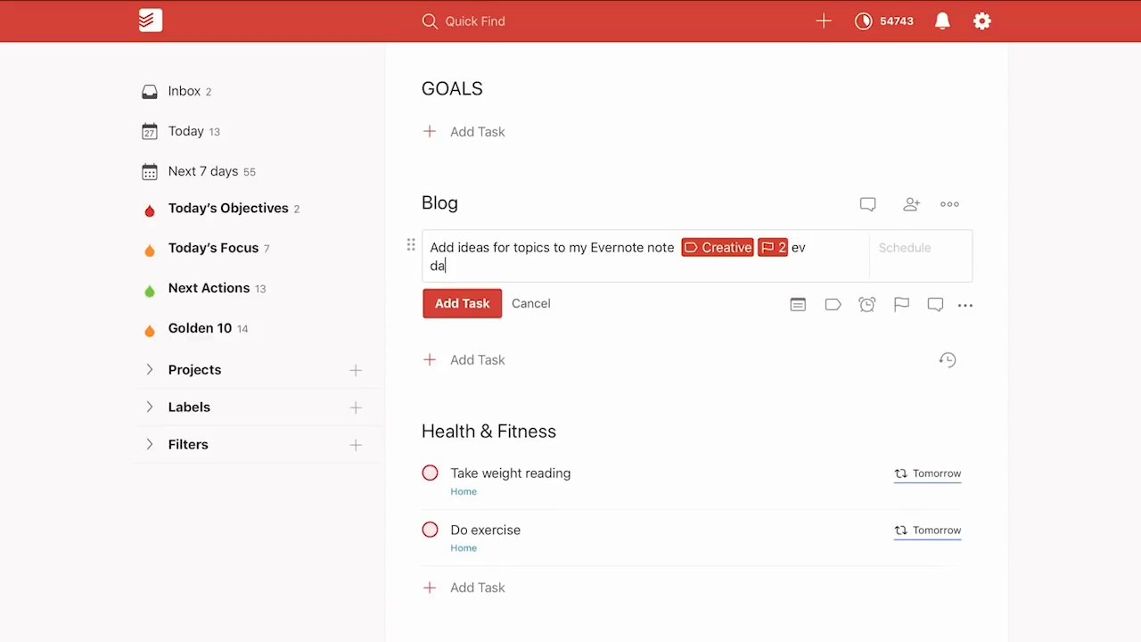
key(BackSpace)
key(BackSpace)
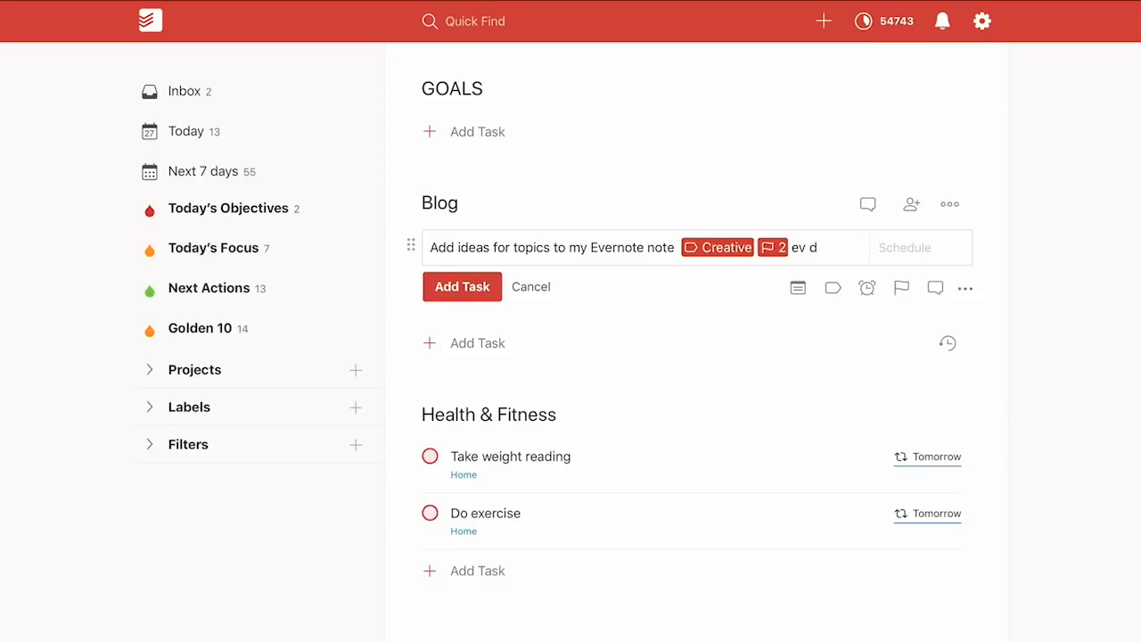
key(BackSpace)
text(day)
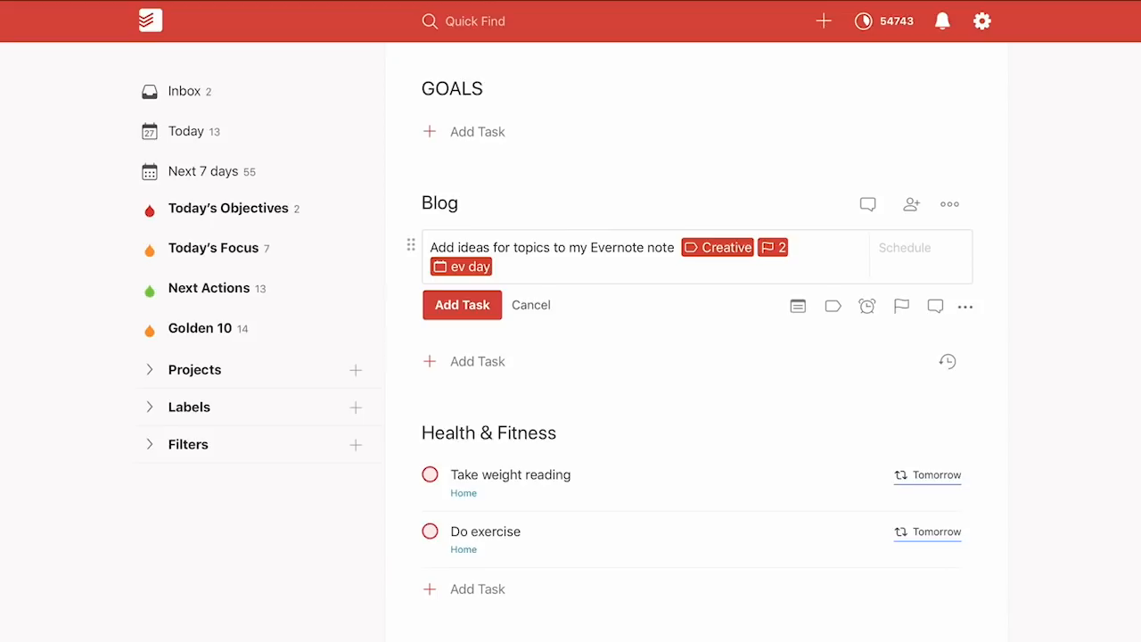
key(Return)
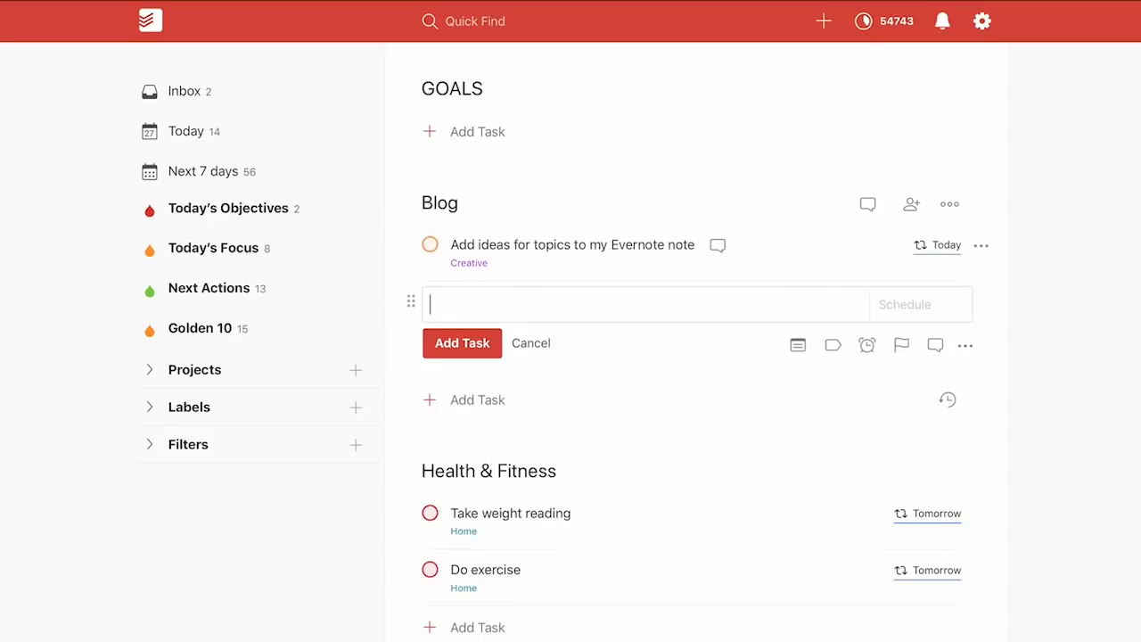
click(531, 343)
Switch to the desktop space showing Evernote
key(ctrl+Right)
key(ctrl+Left)
key(ctrl+Right)
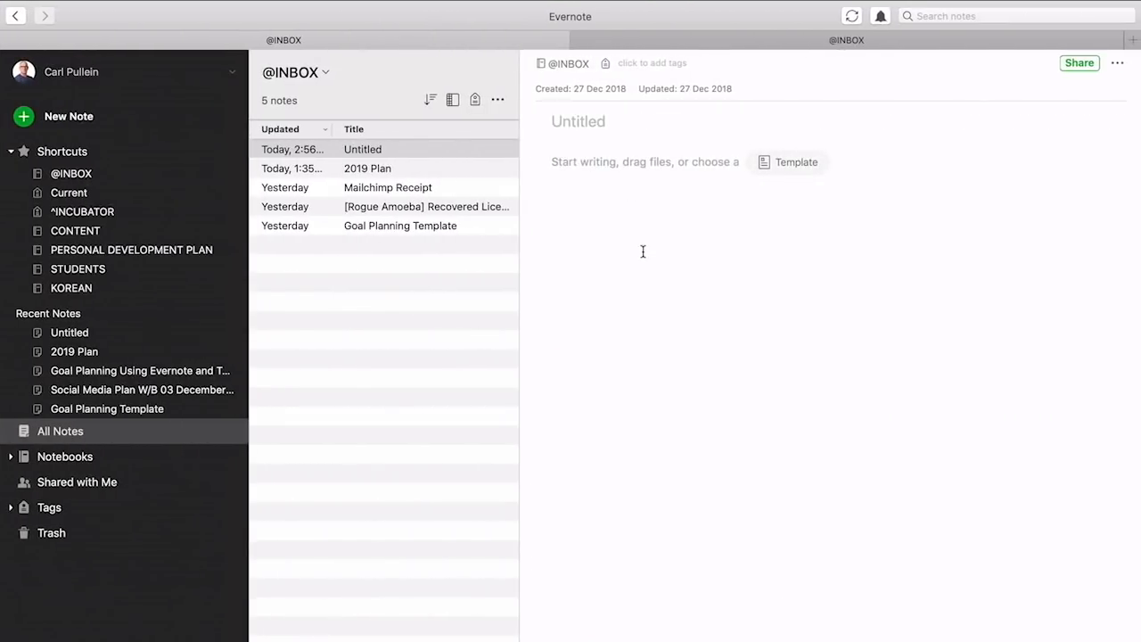
Title the new Evernote note 'Blog Post Ideas' and start a bulleted list in its body
text(Blog Post IDeas)
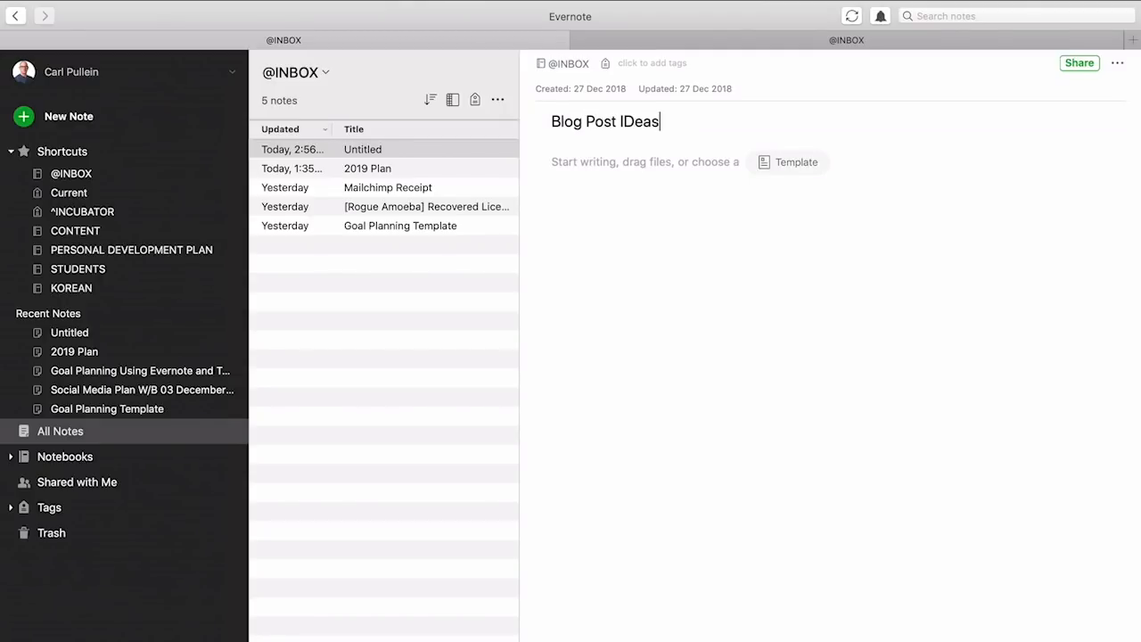
key(BackSpace)
key(BackSpace)
key(BackSpace)
key(BackSpace)
text(deas)
key(Return)
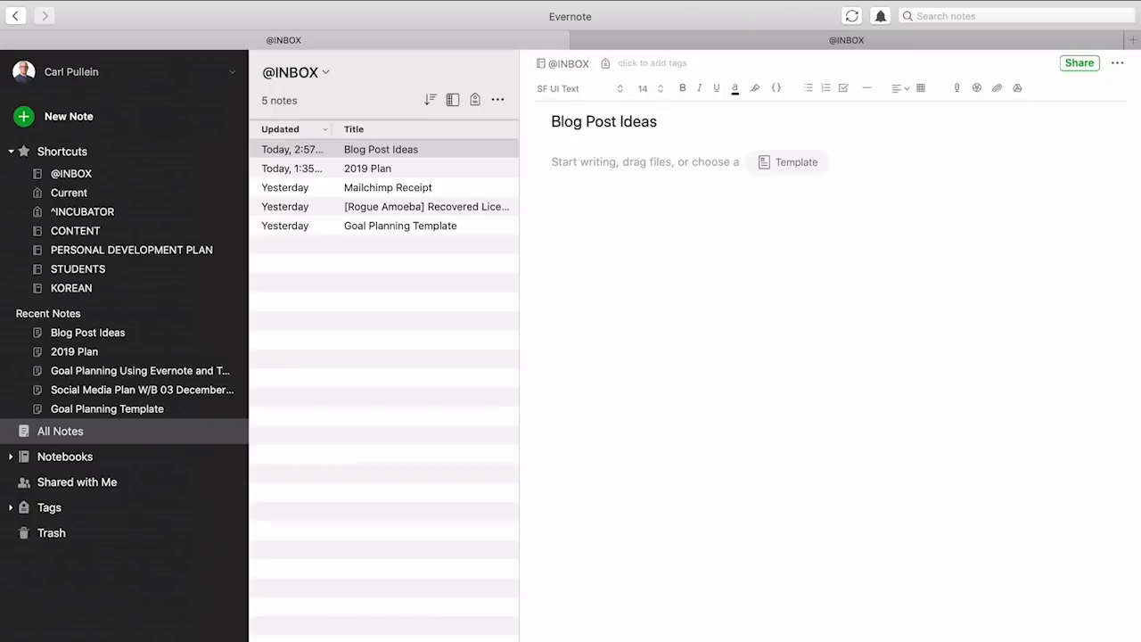
click(807, 89)
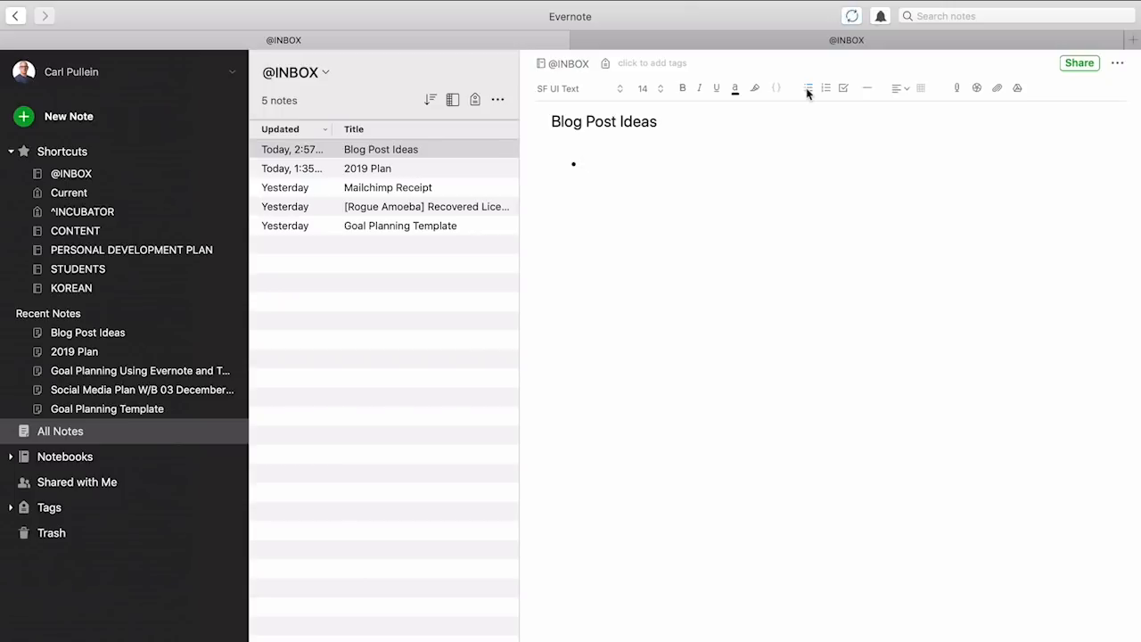
List bullets 'Clothing I bought and why', 'Where I exercise', 'How I feel at the end of the first week'
text(Clothing I bought and why)
key(Return)
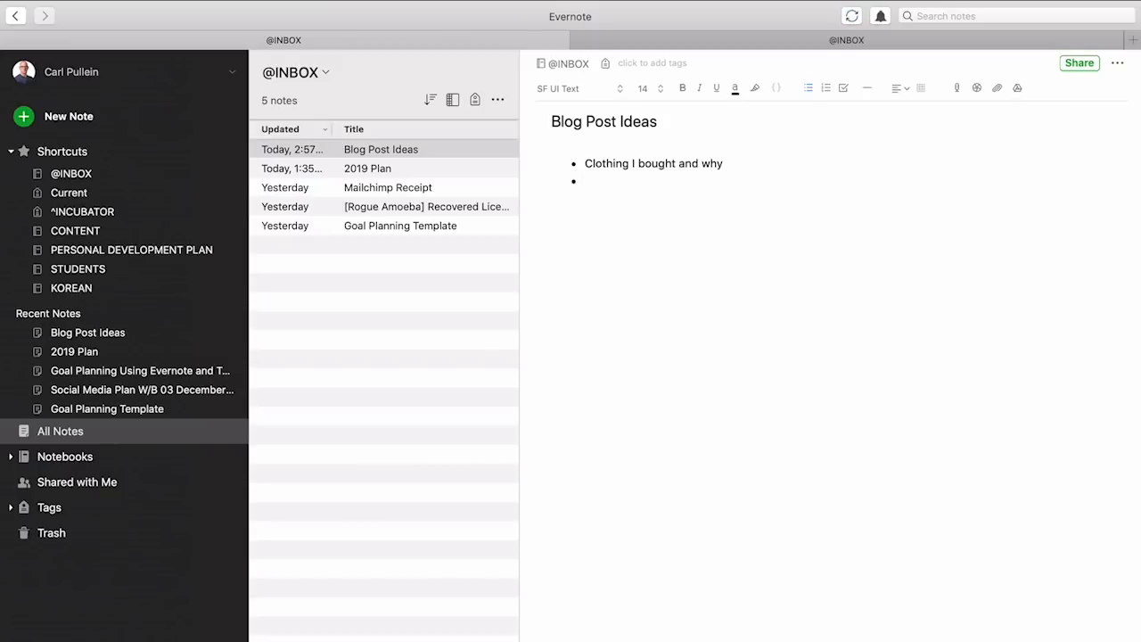
text(Whr)
key(BackSpace)
text(ere I exercise)
key(Return)
text(How IO feel)
key(BackSpace)
key(BackSpace)
key(BackSpace)
key(BackSpace)
key(BackSpace)
key(BackSpace)
text(ef)
key(BackSpace)
key(BackSpace)
text(feel at the end of the first week)
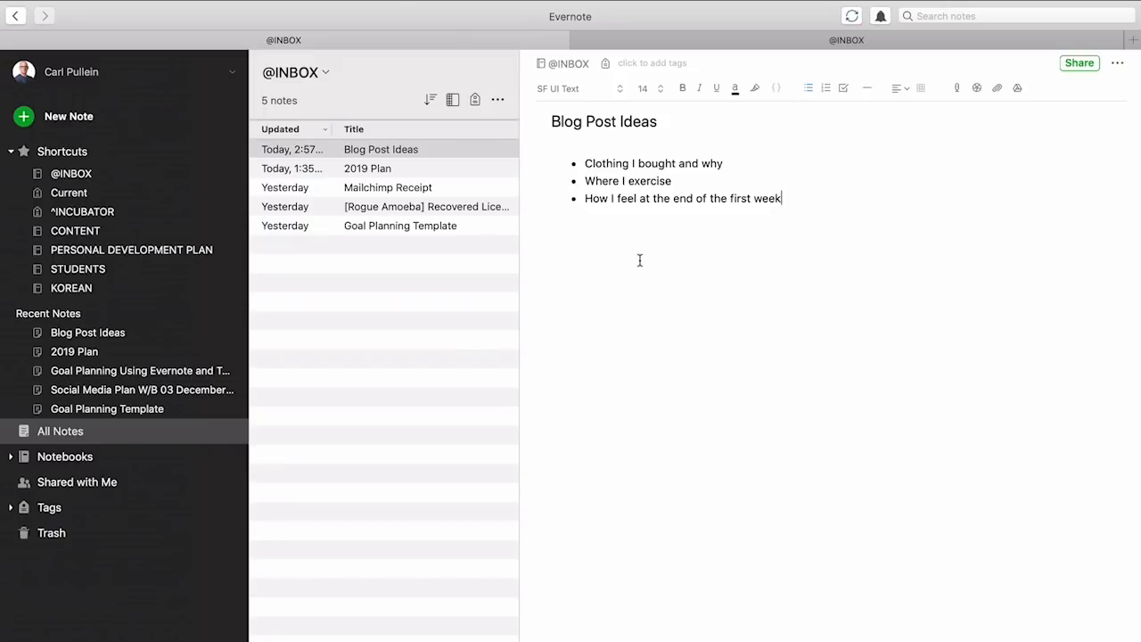
click(380, 151)
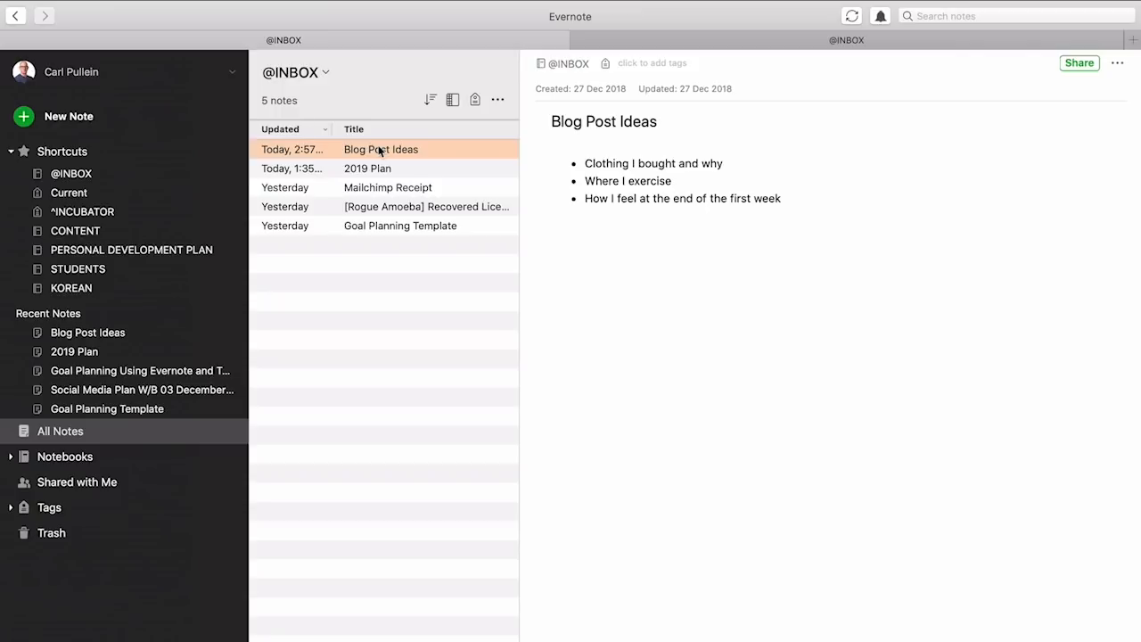
Copy the Blog Post Ideas note's classic note link and go back to Todoist
right_click(379, 152)
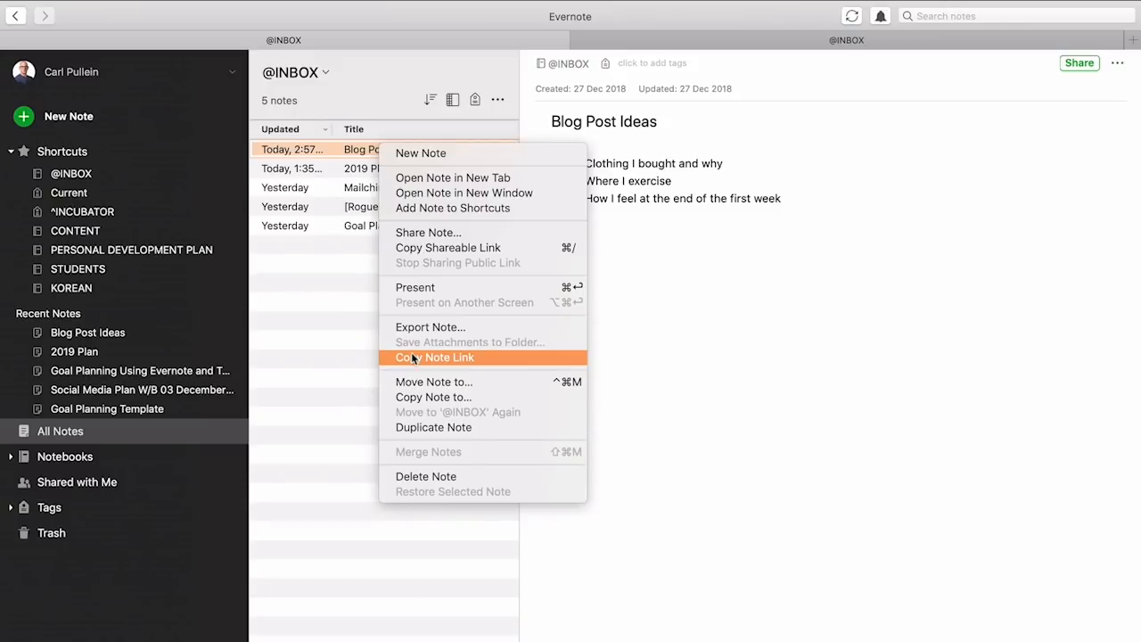
key(alt)
key(alt)
click(412, 358)
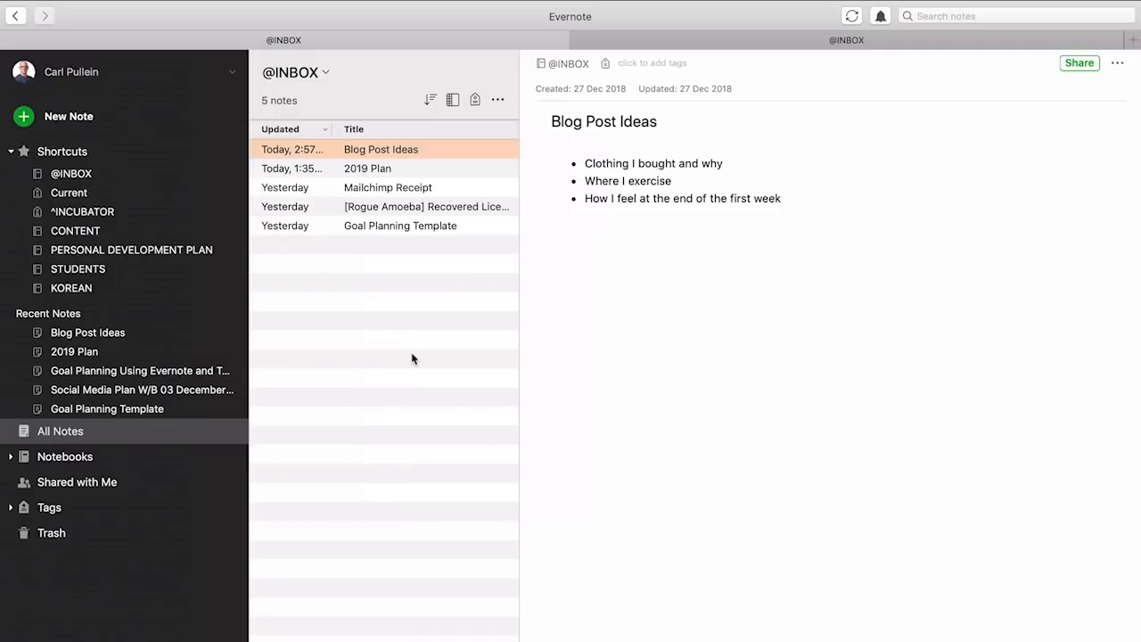
key(ctrl+Left)
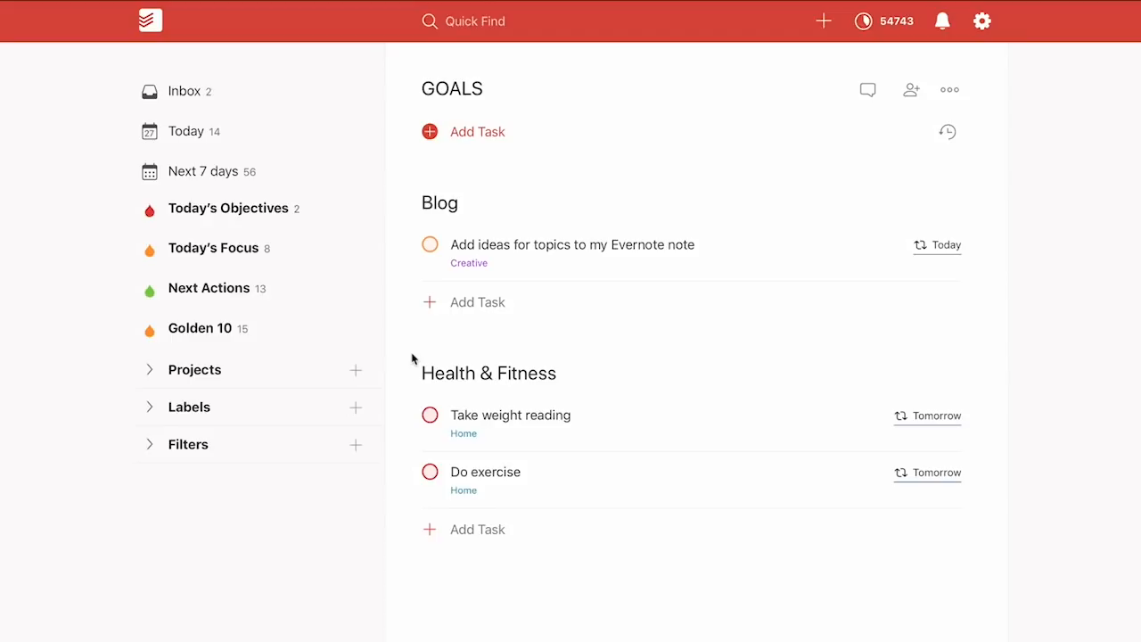
Wrap the Blog task's wording in parentheses, paste the Evernote note link before it, and save
click(599, 239)
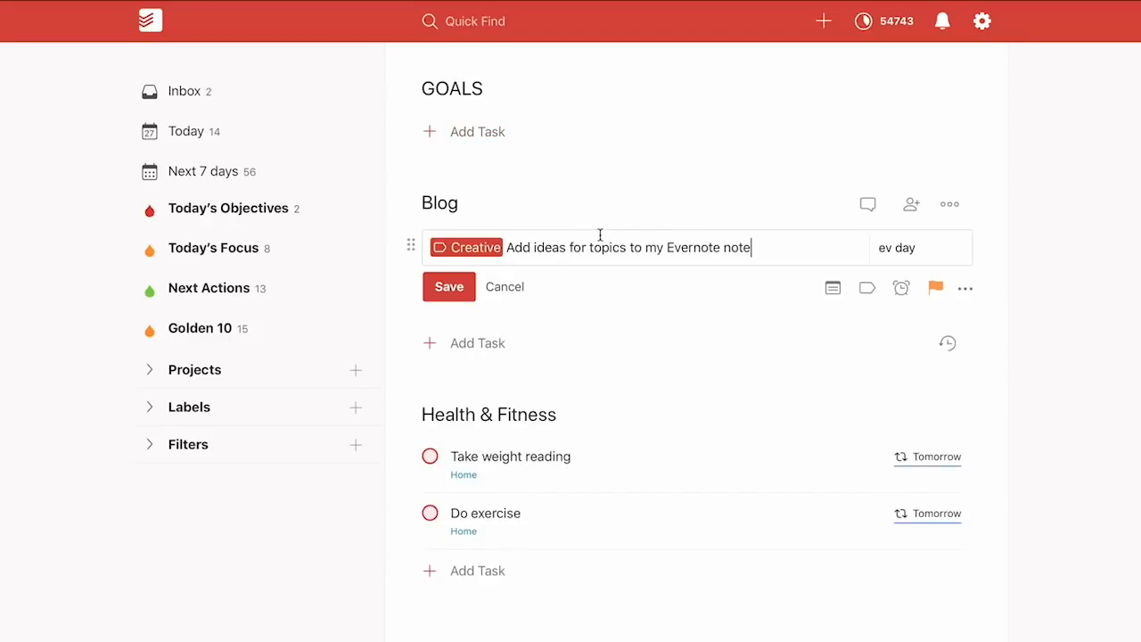
click(507, 247)
text(()
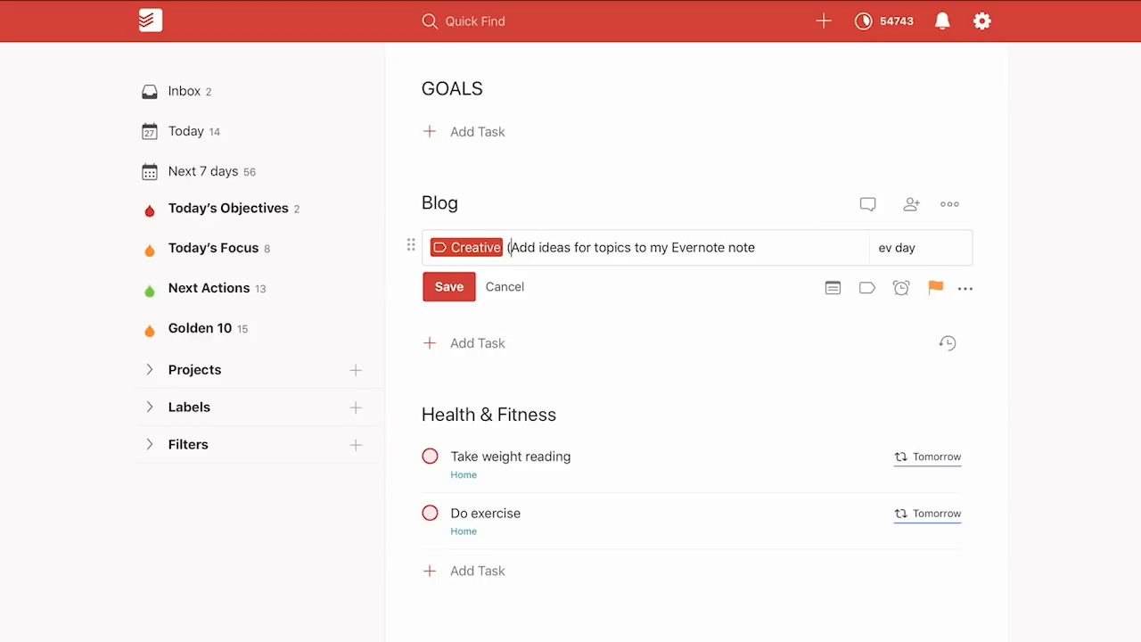
click(762, 250)
text())
click(507, 249)
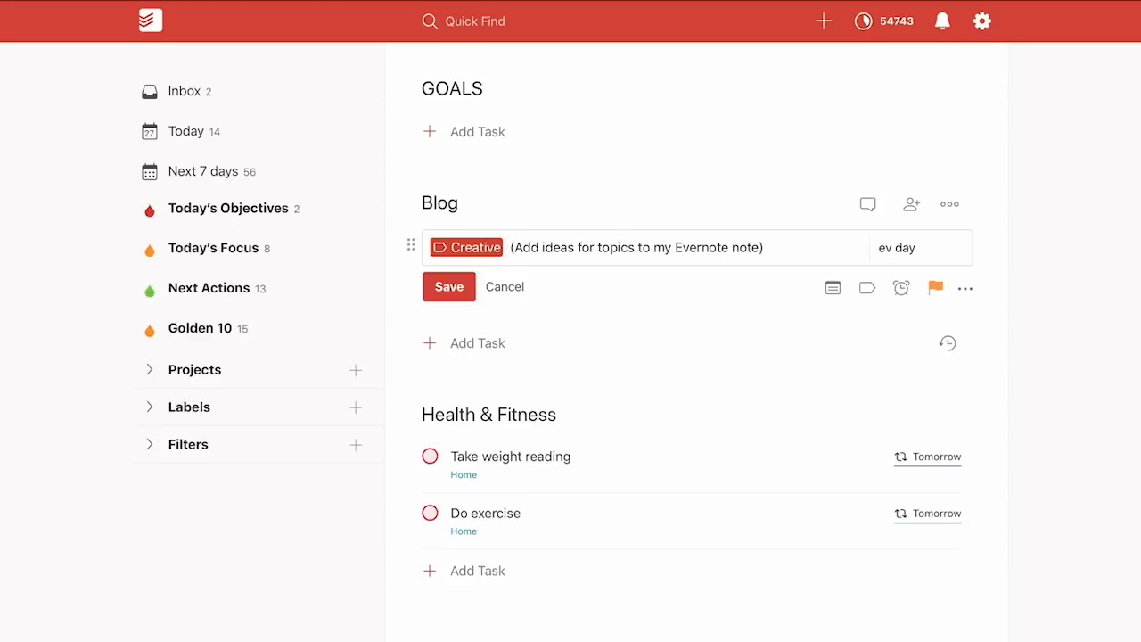
key(ctrl+v)
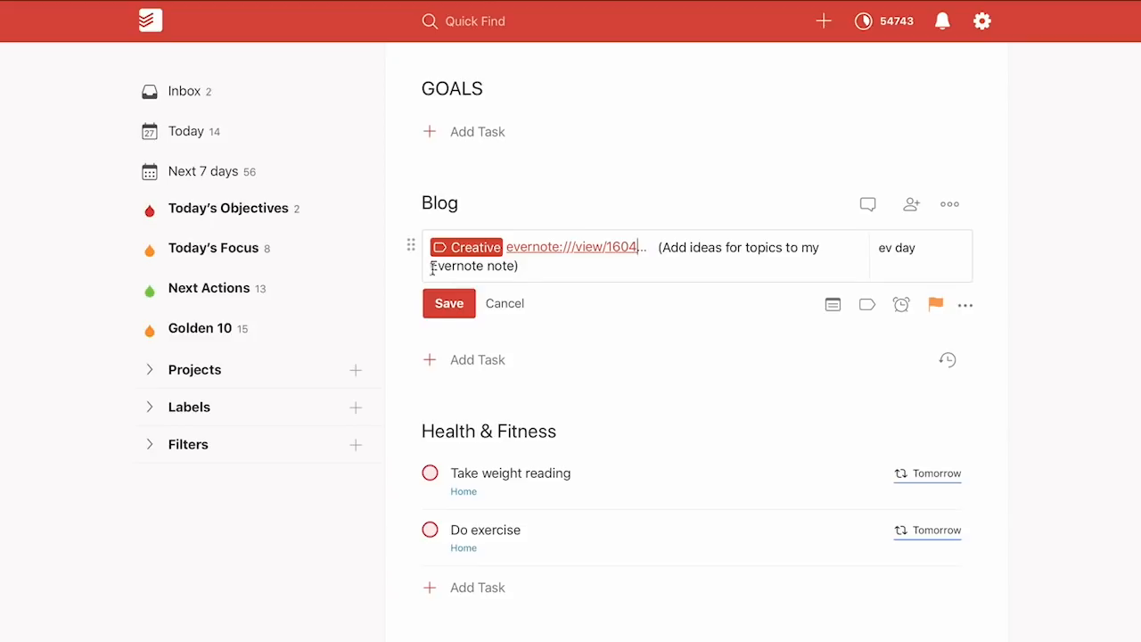
click(441, 310)
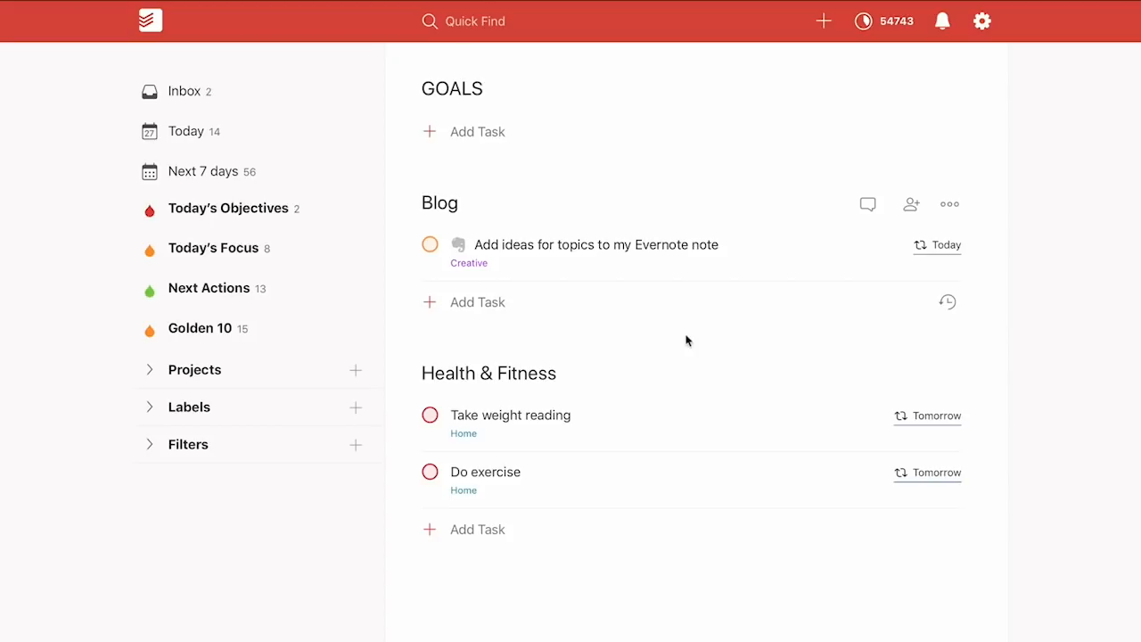
Test the task's link opens Blog Post Ideas in Evernote, then return to Todoist's Blog project
click(636, 249)
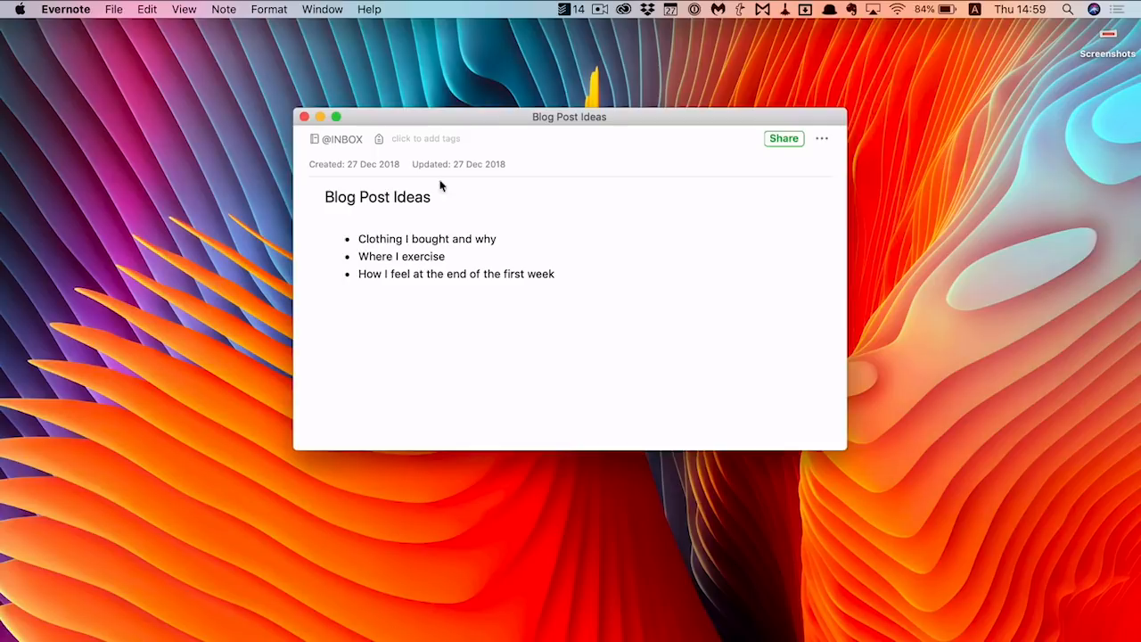
click(305, 119)
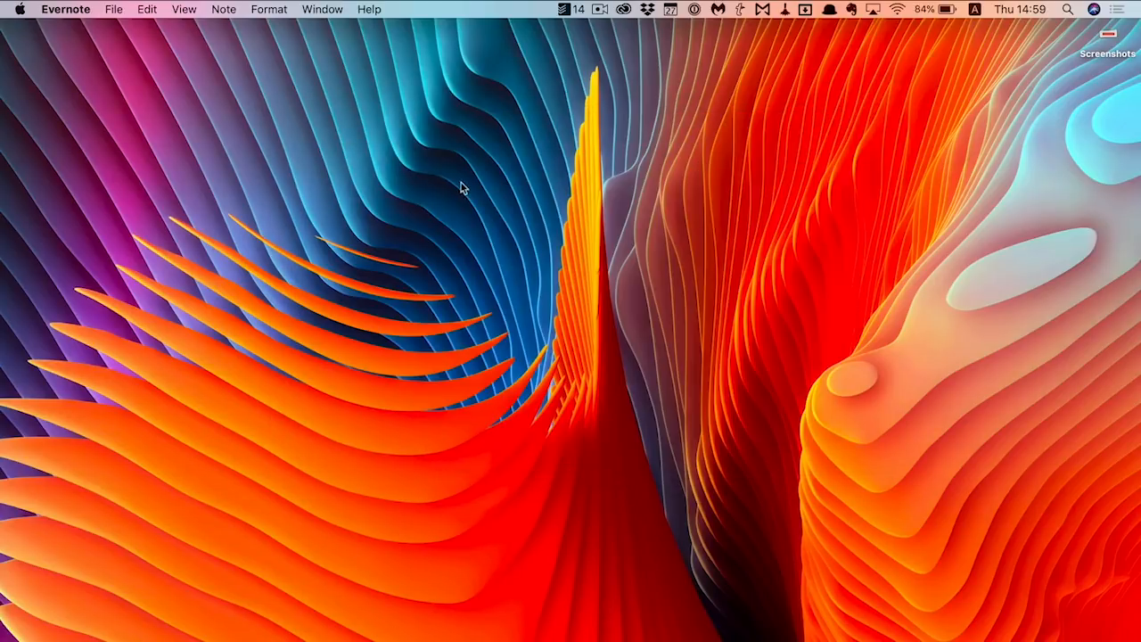
key(ctrl+Right)
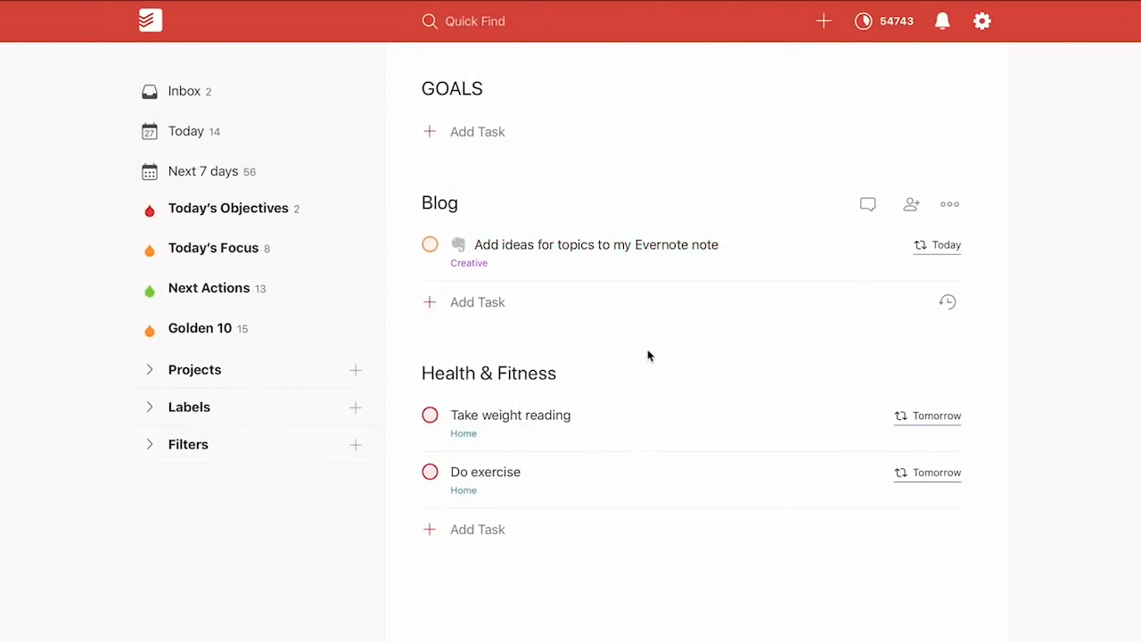
click(481, 303)
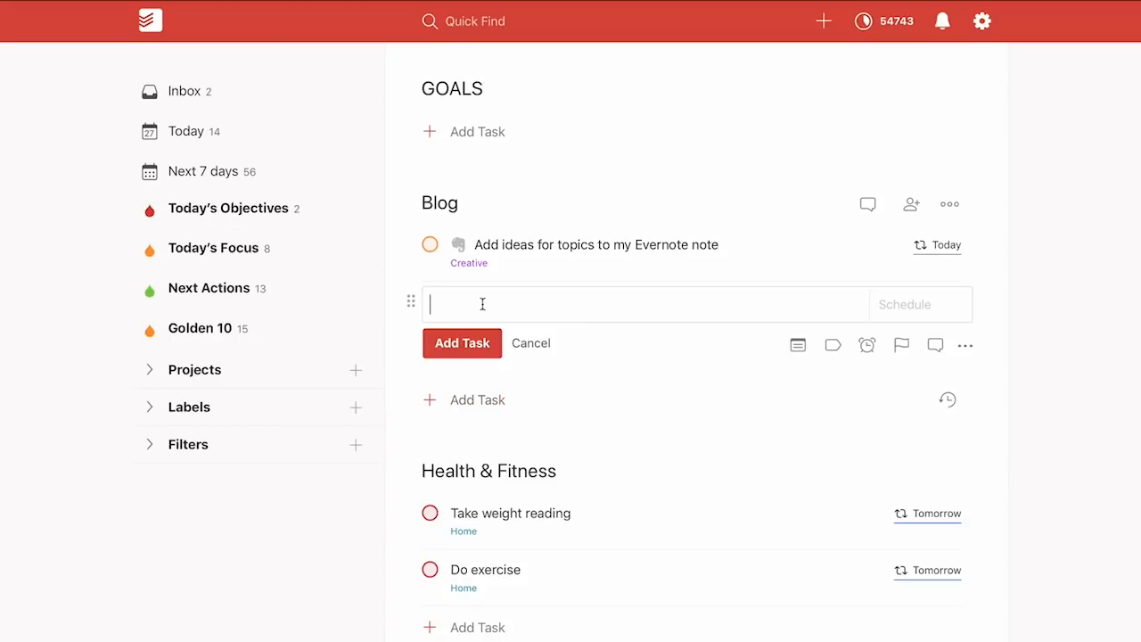
Add the uncompletable heading 'Blog Post Creation' beneath the Evernote ideas task
text(!!)
key(BackSpace)
key(BackSpace)
text(*!!Blog Post Creation!)
key(Return)
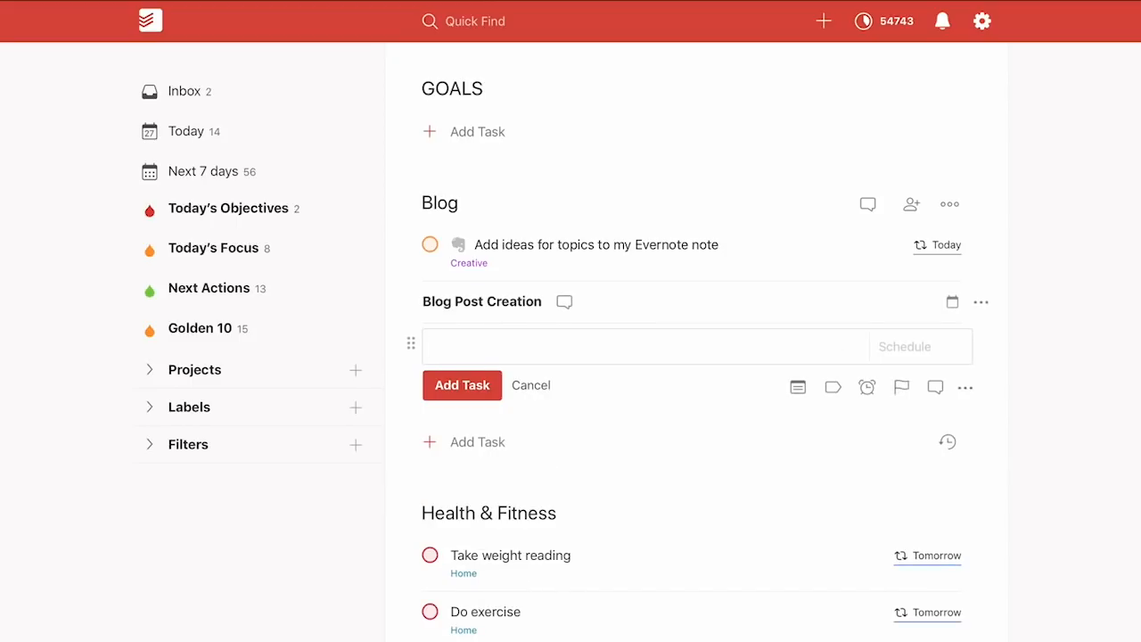
Add 'Write first draft of blog post' with the Writing label, every Monday, priority 2
text(Write first draft of blog post)
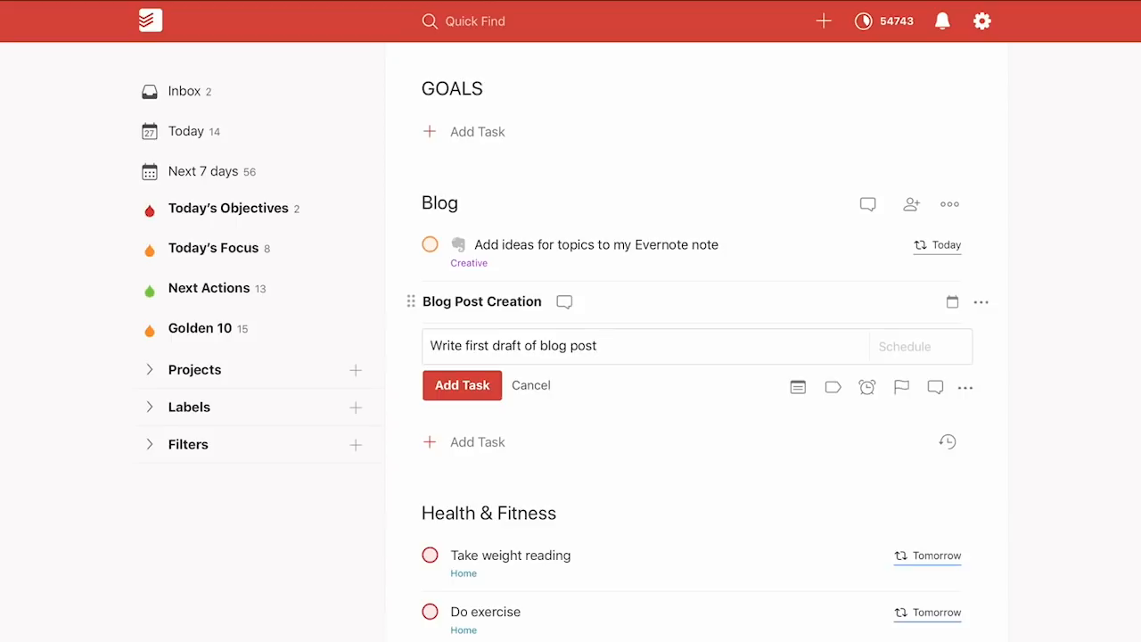
text(@w)
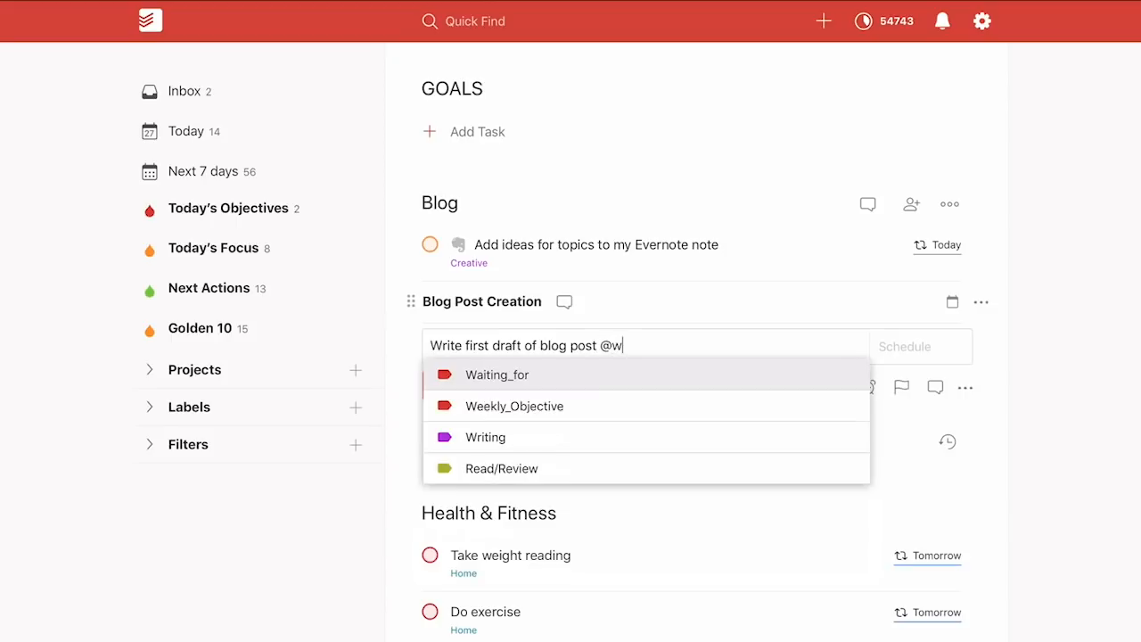
text(ri)
key(Return)
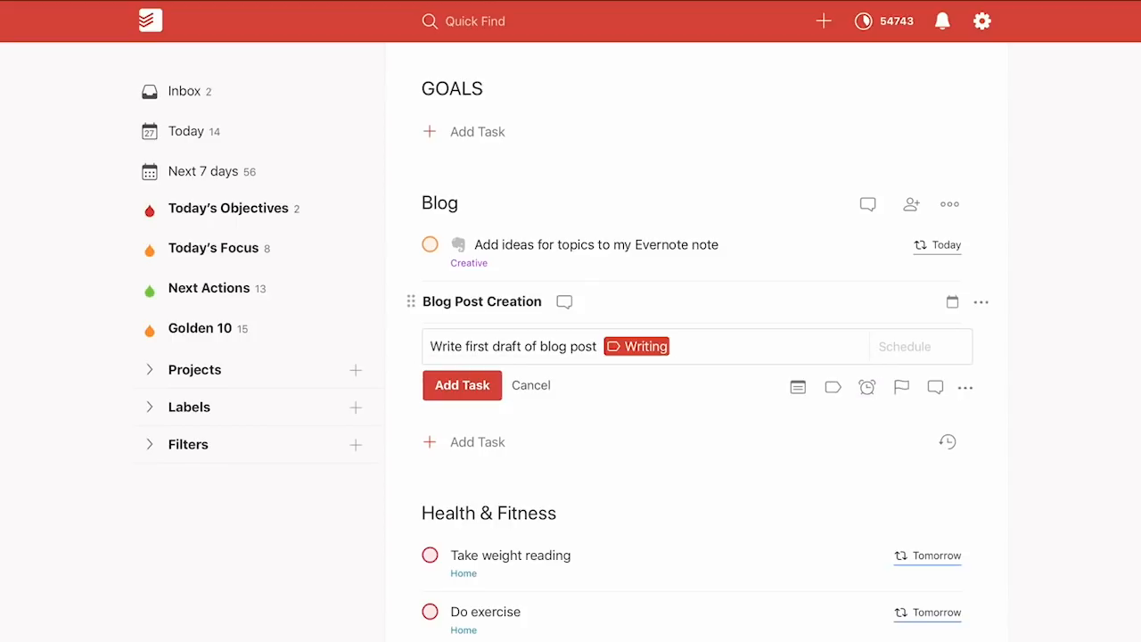
text(Ev mon)
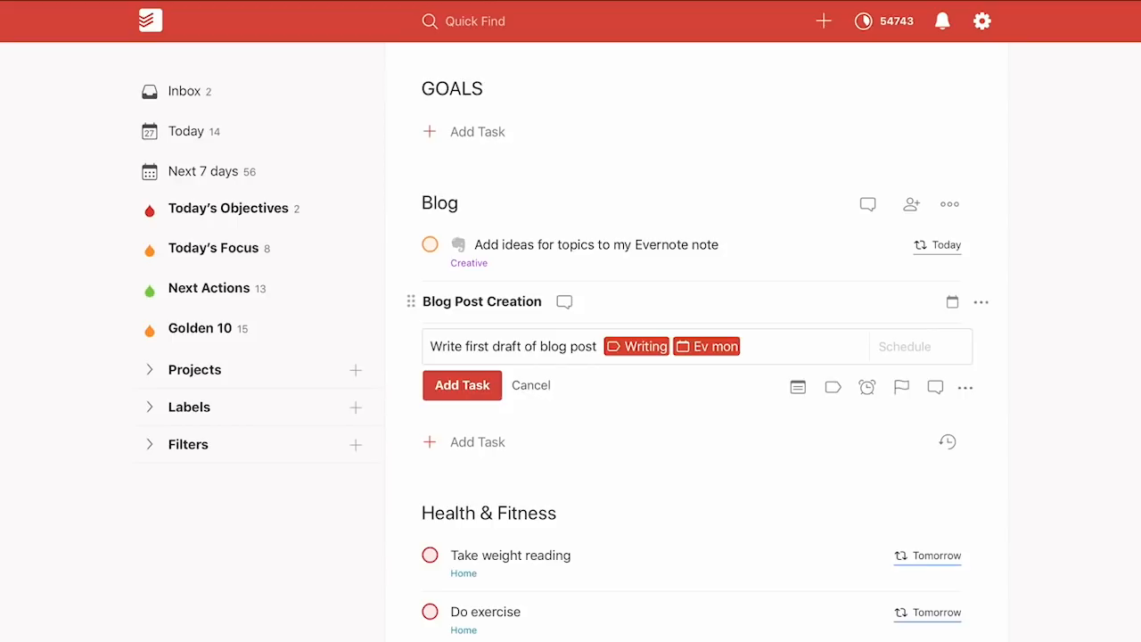
text(p2)
key(Return)
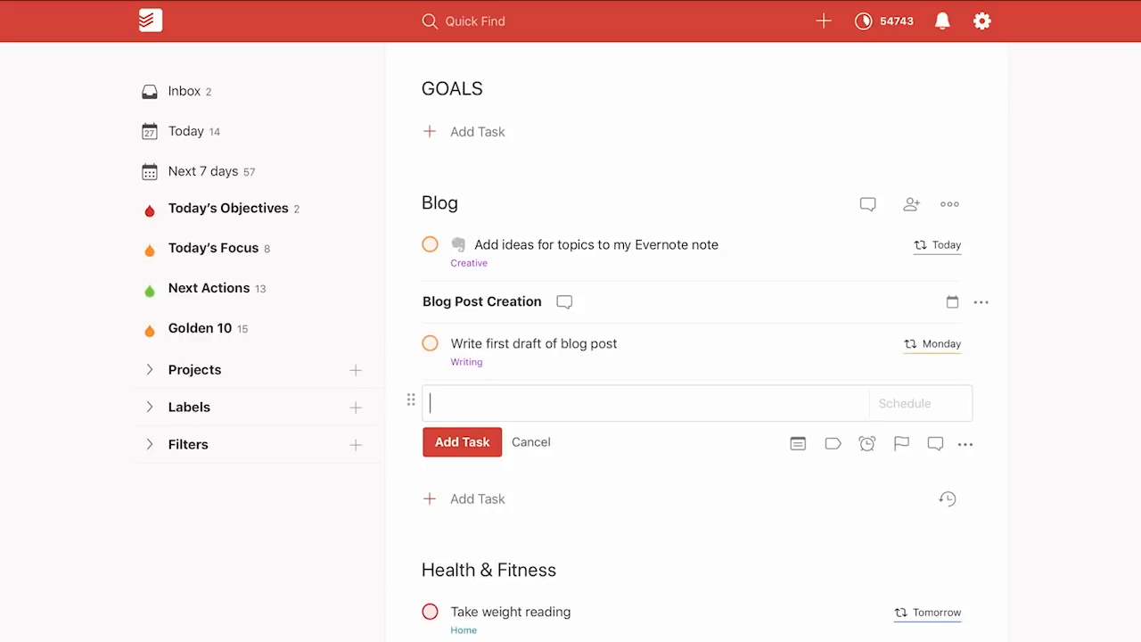
Add 'Edit blog post draft' with the Writing label, every Tuesday, priority 2
text(Edit blog post dr)
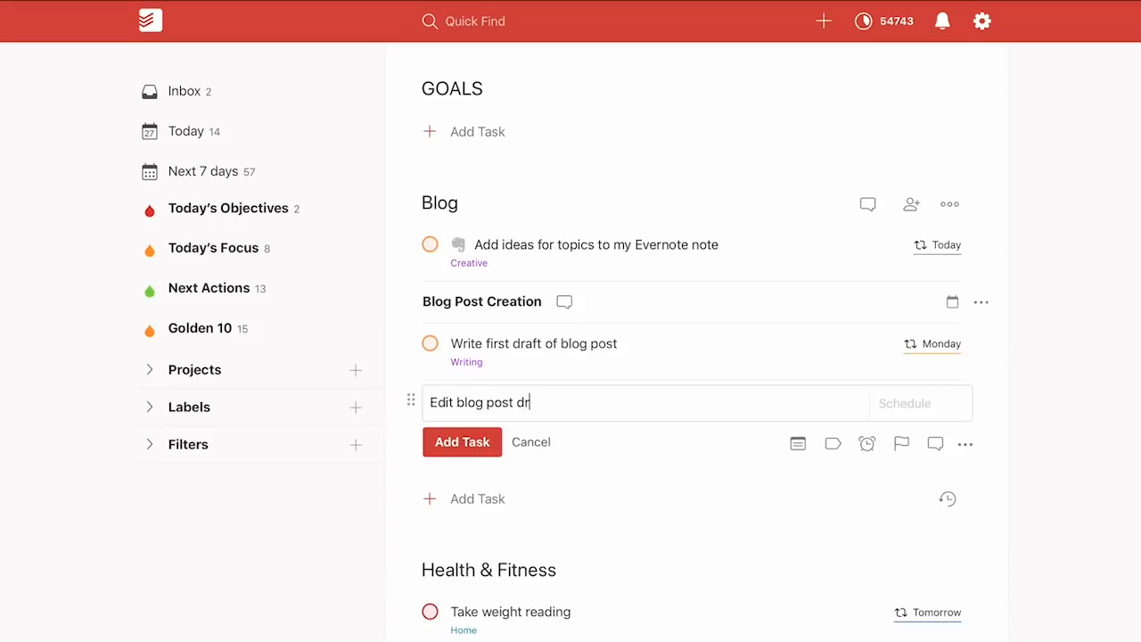
text(aft @writing)
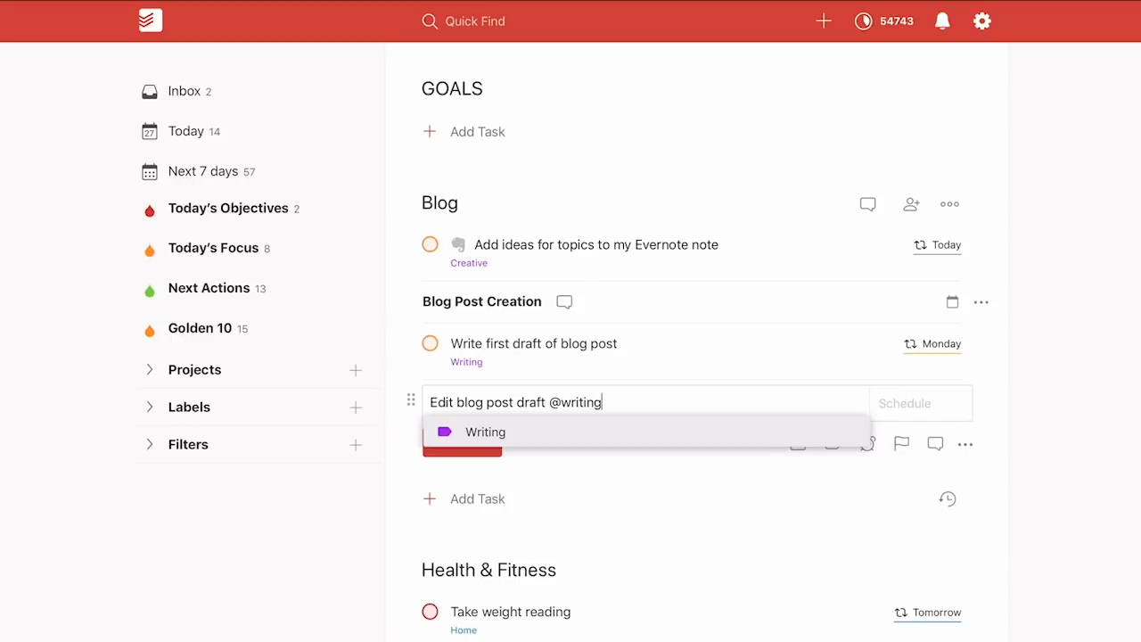
key(Return)
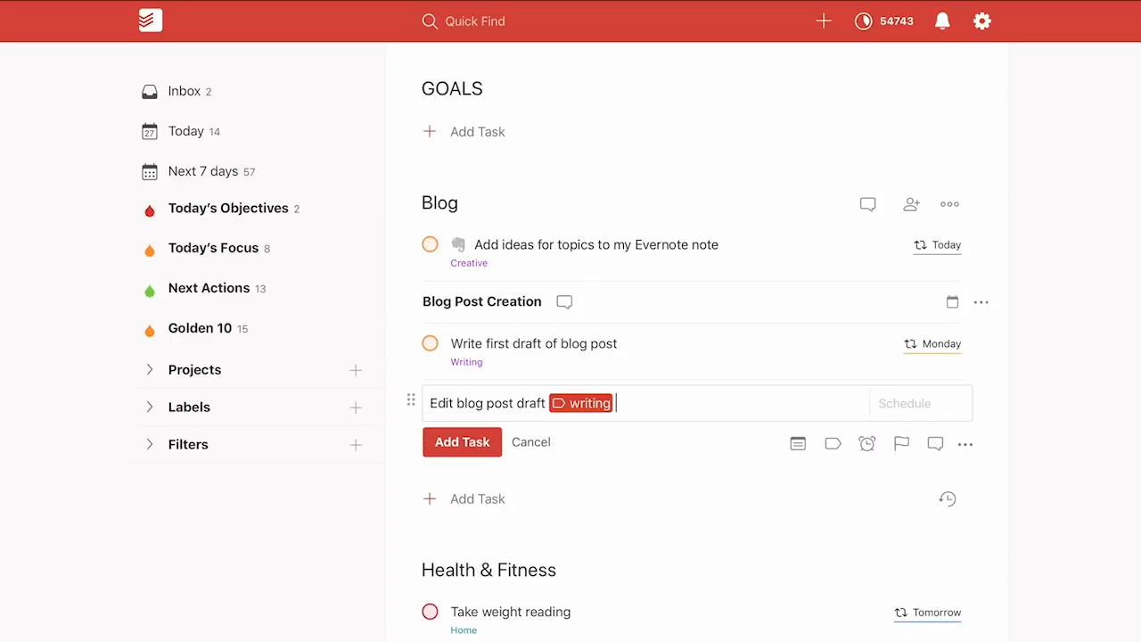
text(ev tue)
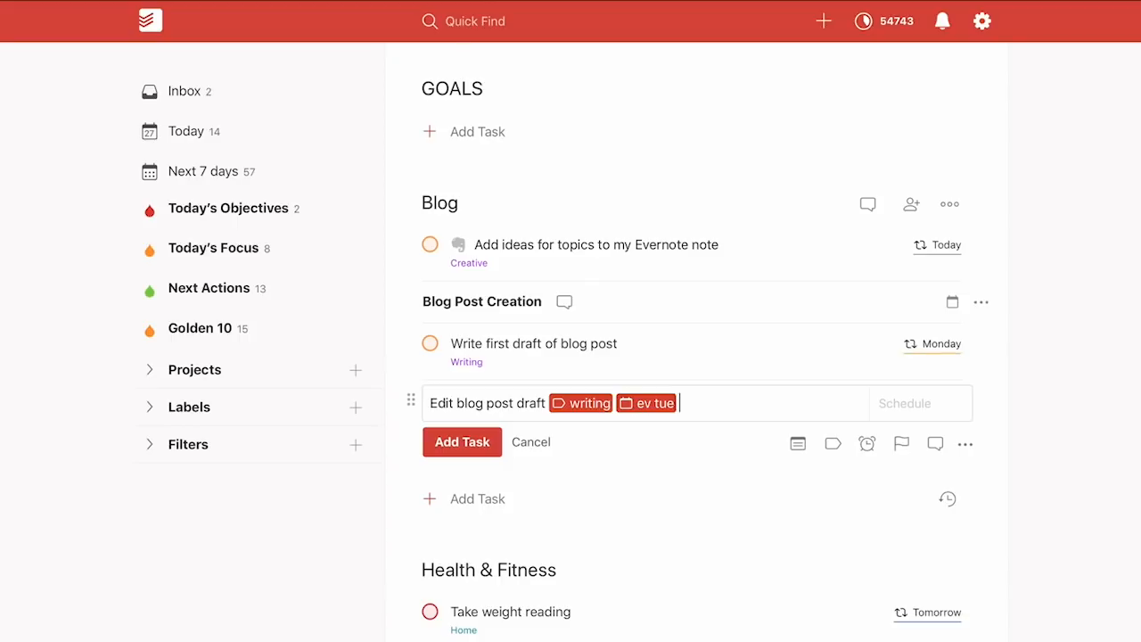
text( p2)
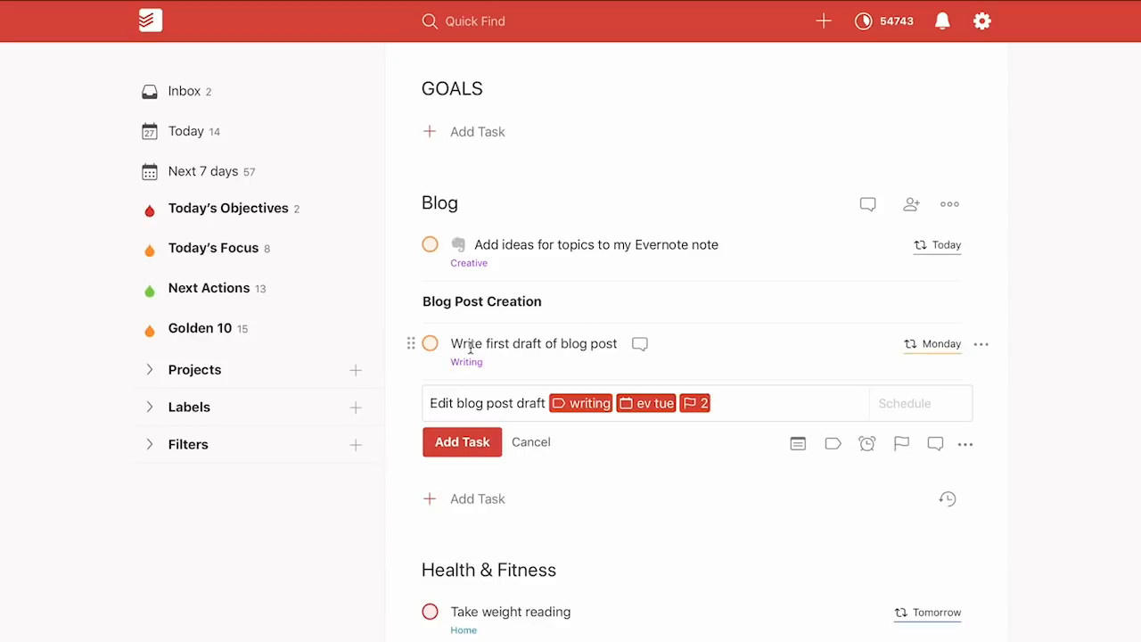
key(Return)
Add 'Select image for this week's blog post' with the Creative label, every Tuesday, priority 2
text(Post)
key(BackSpace)
key(BackSpace)
key(BackSpace)
key(BackSpace)
text(Select image f)
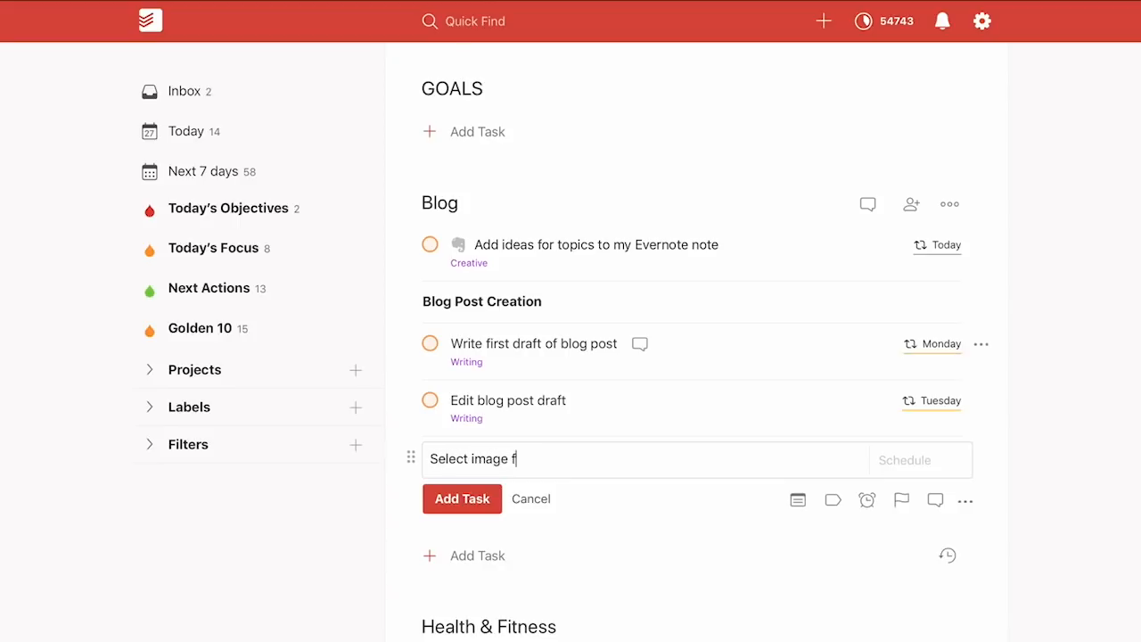
text(or this week's blog posrt\)
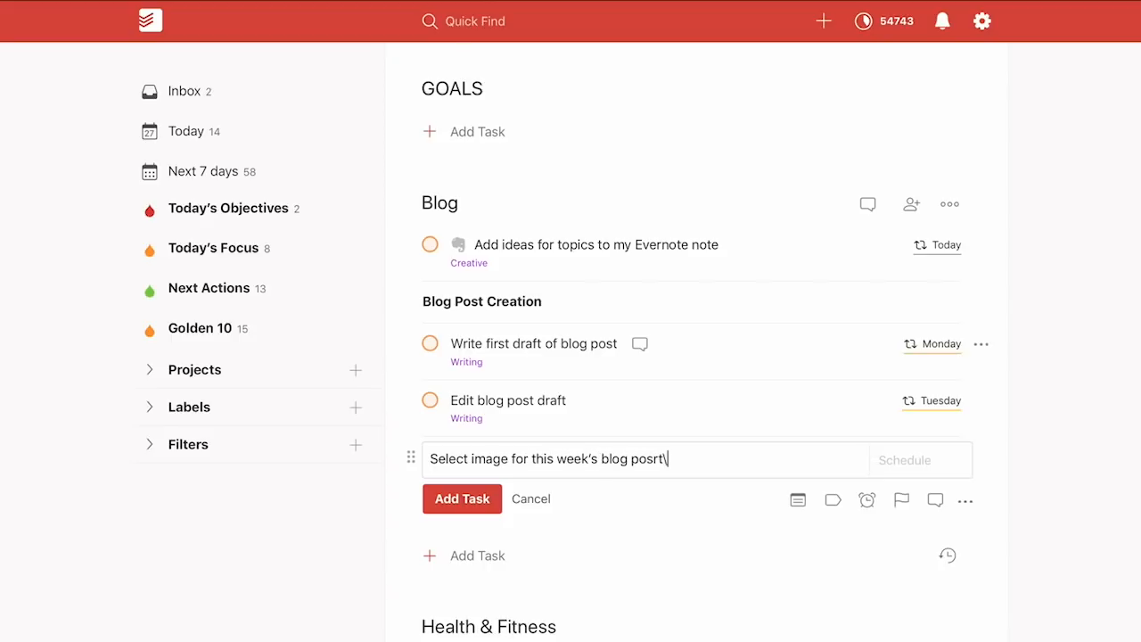
key(BackSpace)
key(BackSpace)
text(t)
text(@cre)
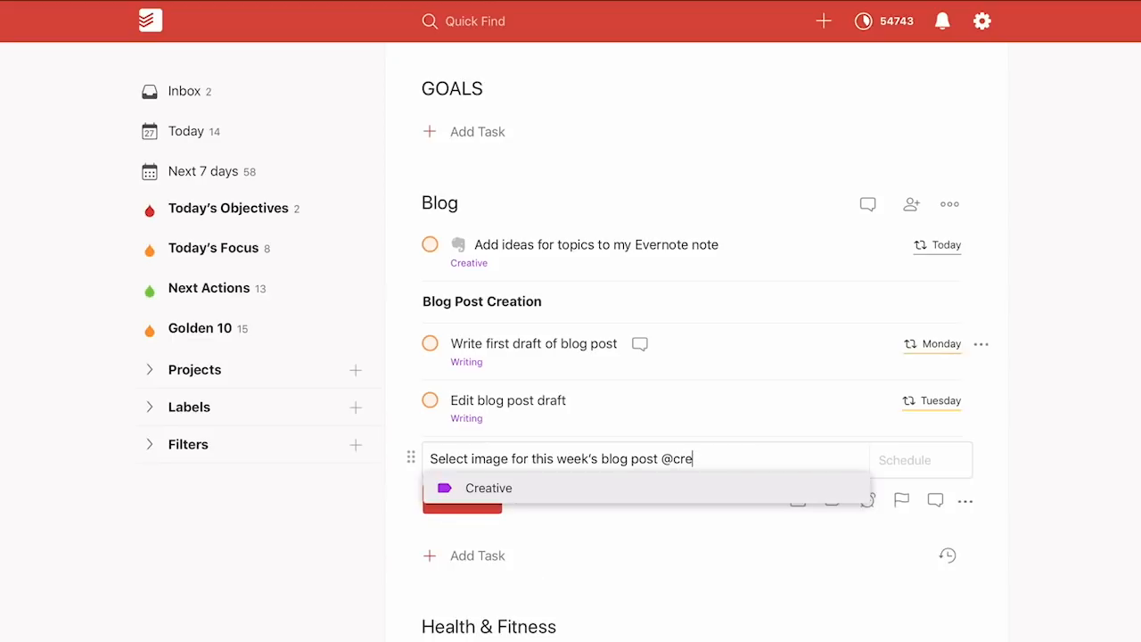
key(Return)
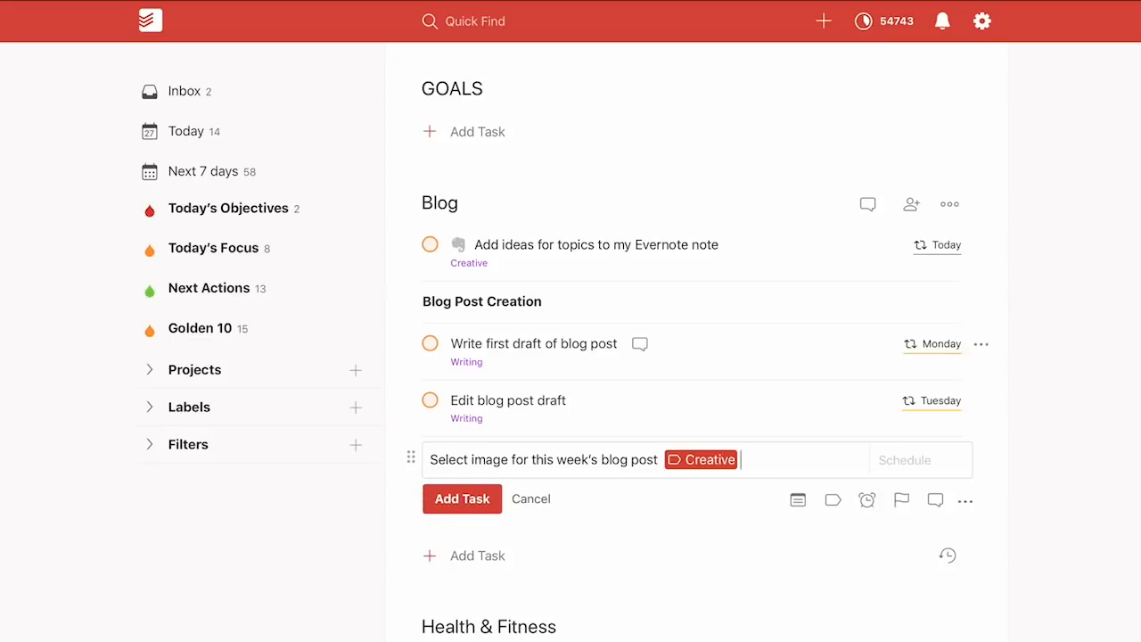
text(p2ev tue)
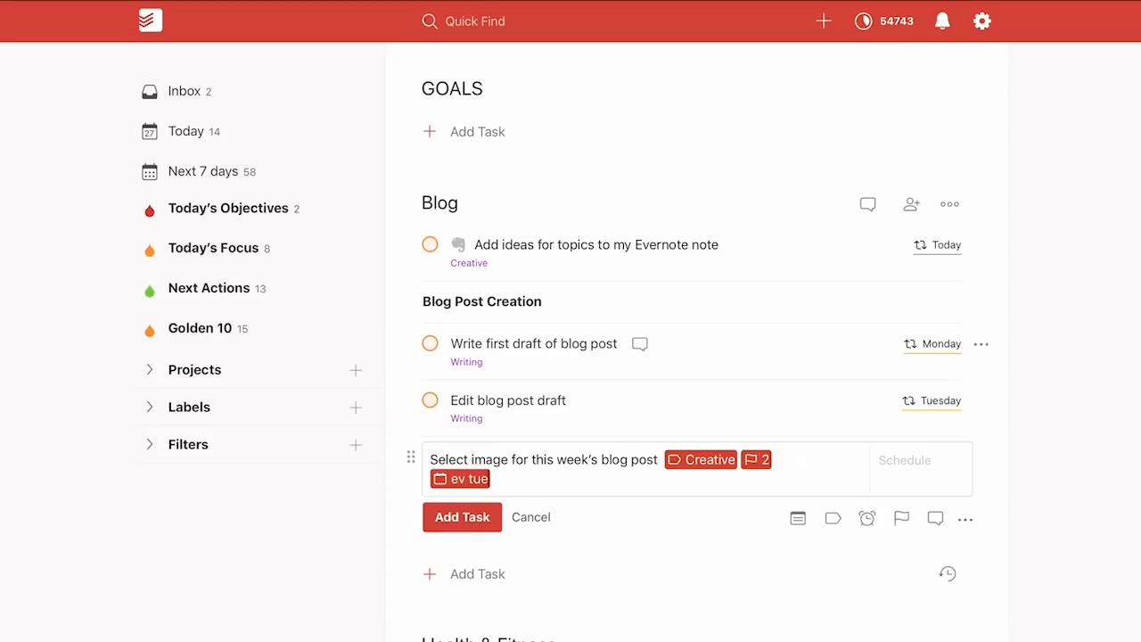
key(Return)
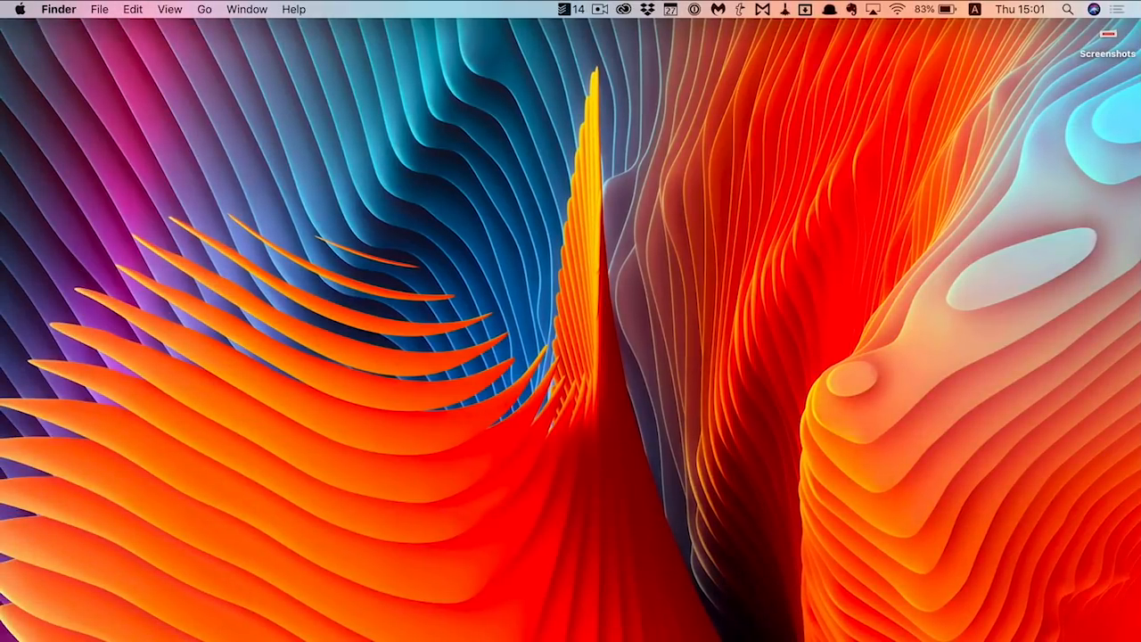
Copy the Pexels free stock photos web address from Safari and reopen the Select image task
click(444, 631)
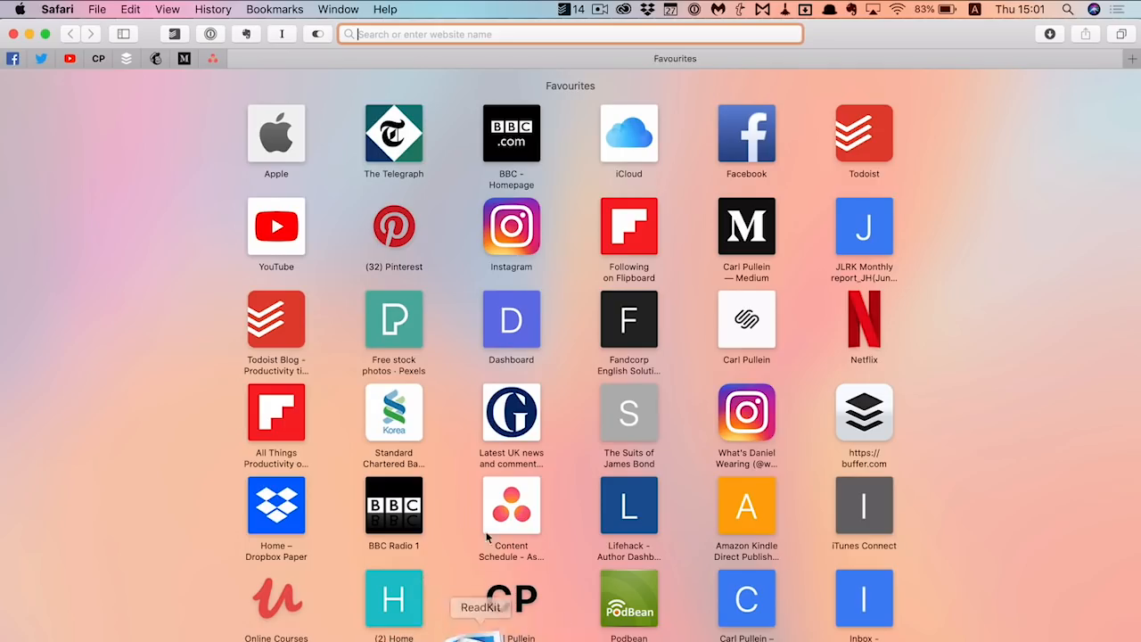
click(396, 334)
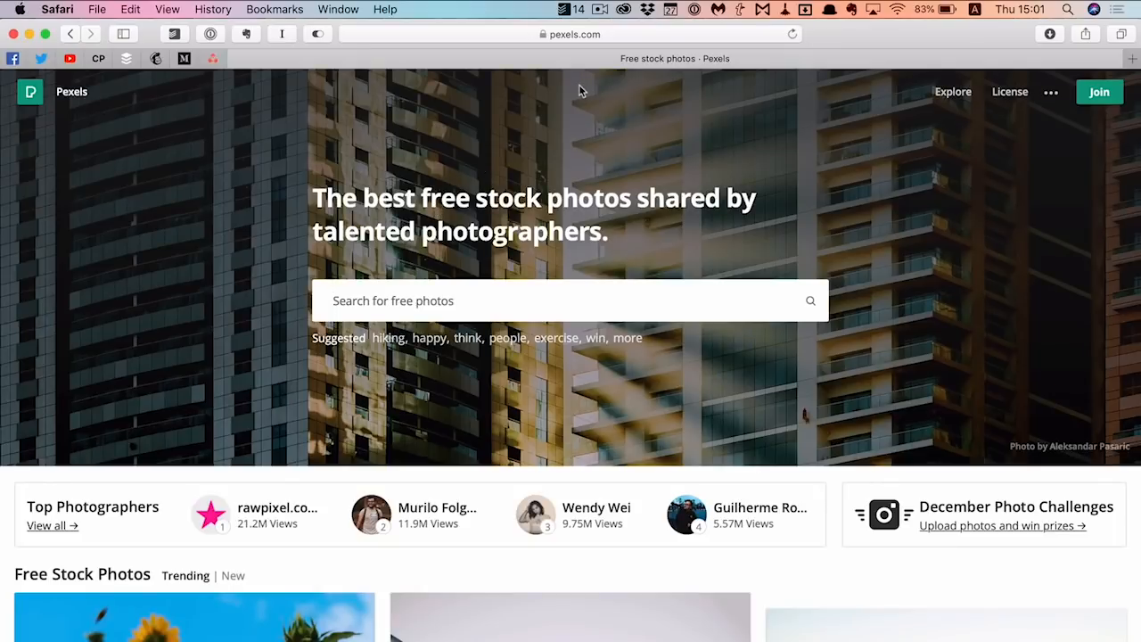
key(super+l)
key(super+c)
key(ctrl+Right)
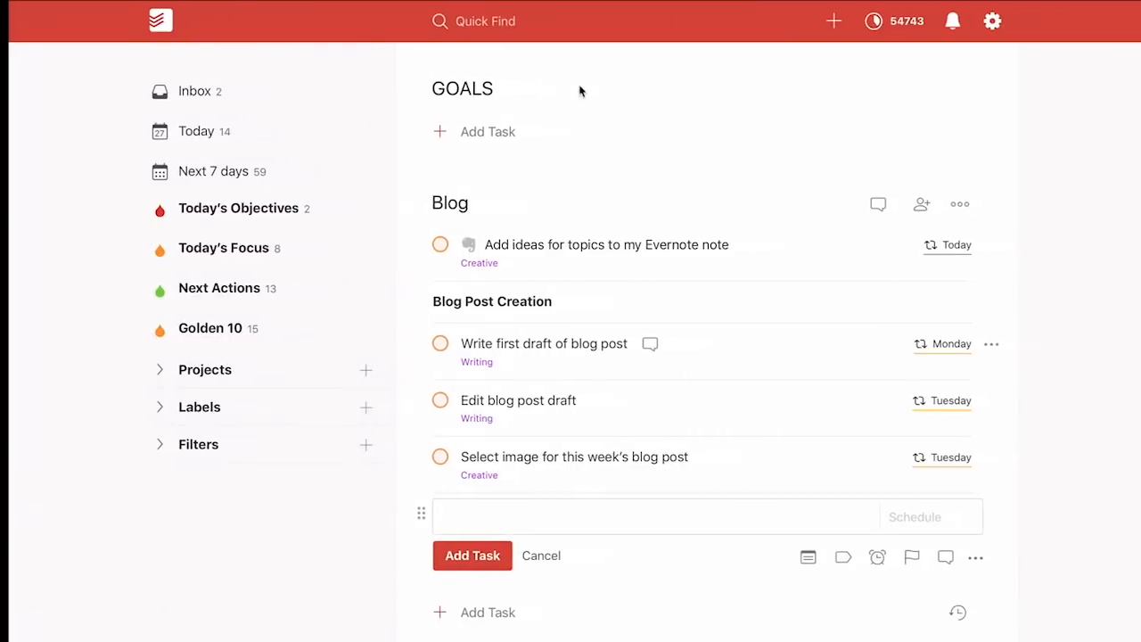
click(534, 452)
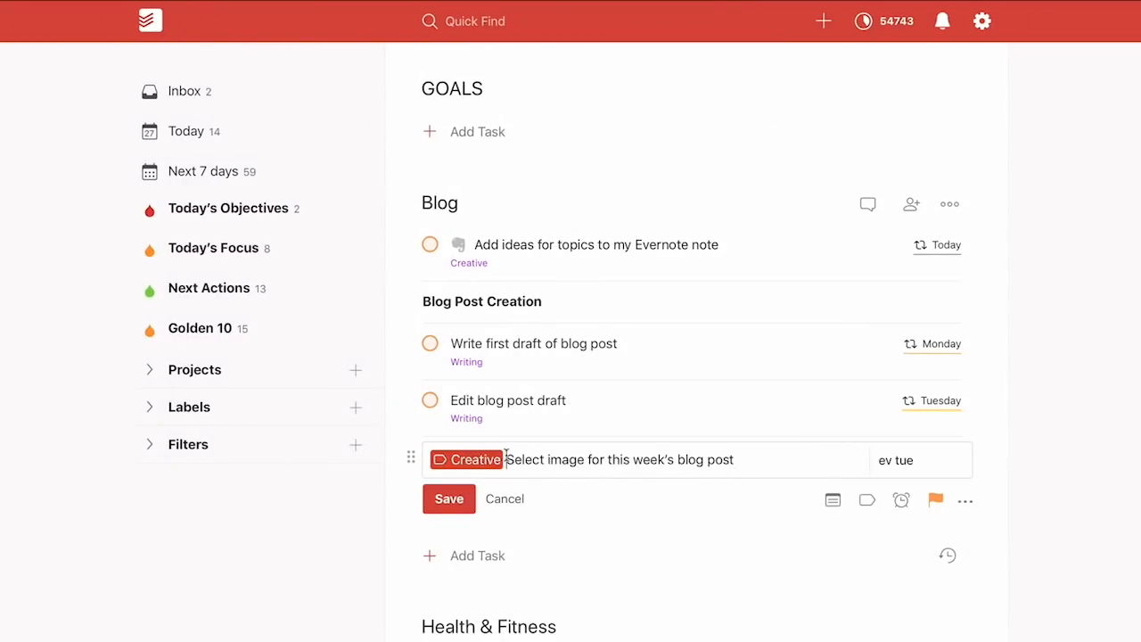
Wrap the Select image task text in parentheses, paste the Pexels URL before it, and save
click(505, 455)
text(()
click(744, 460)
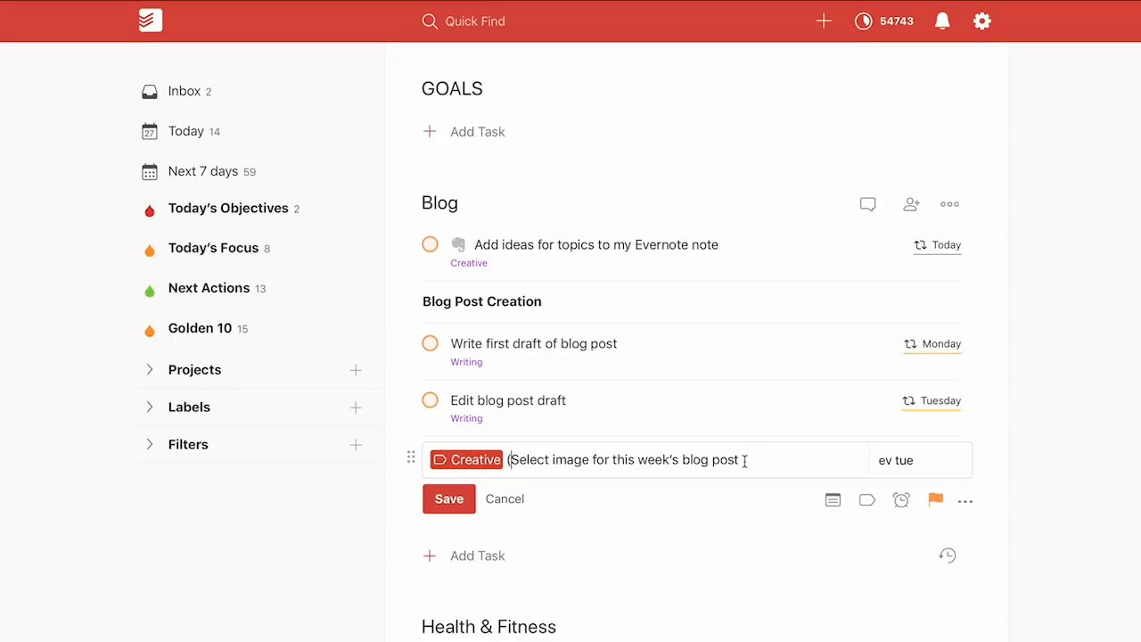
text())
click(506, 460)
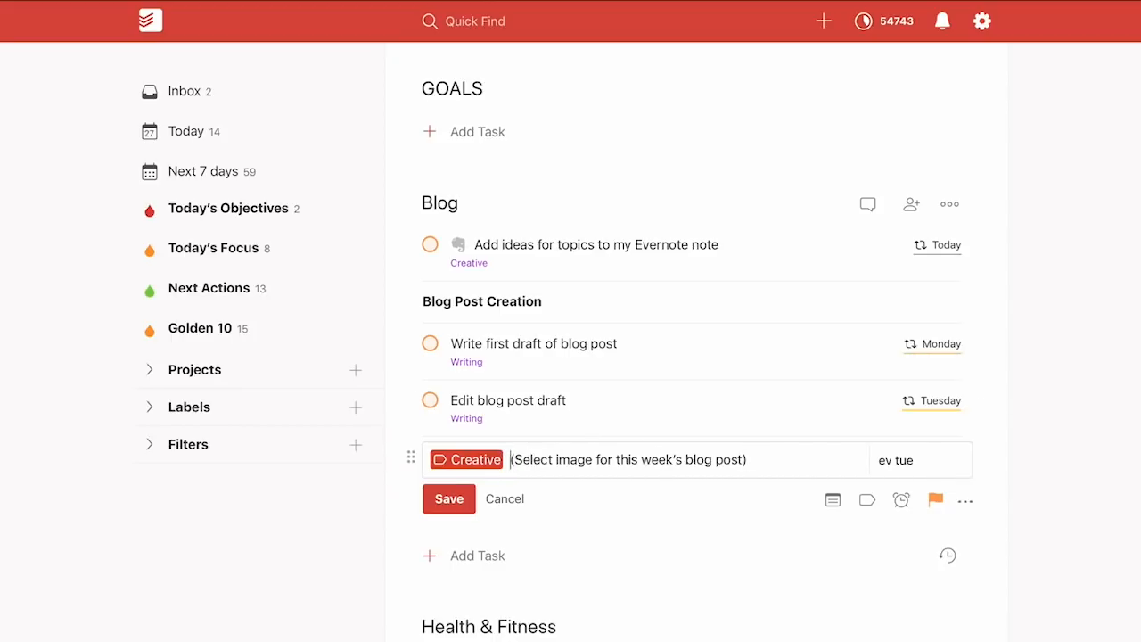
key(ctrl+v)
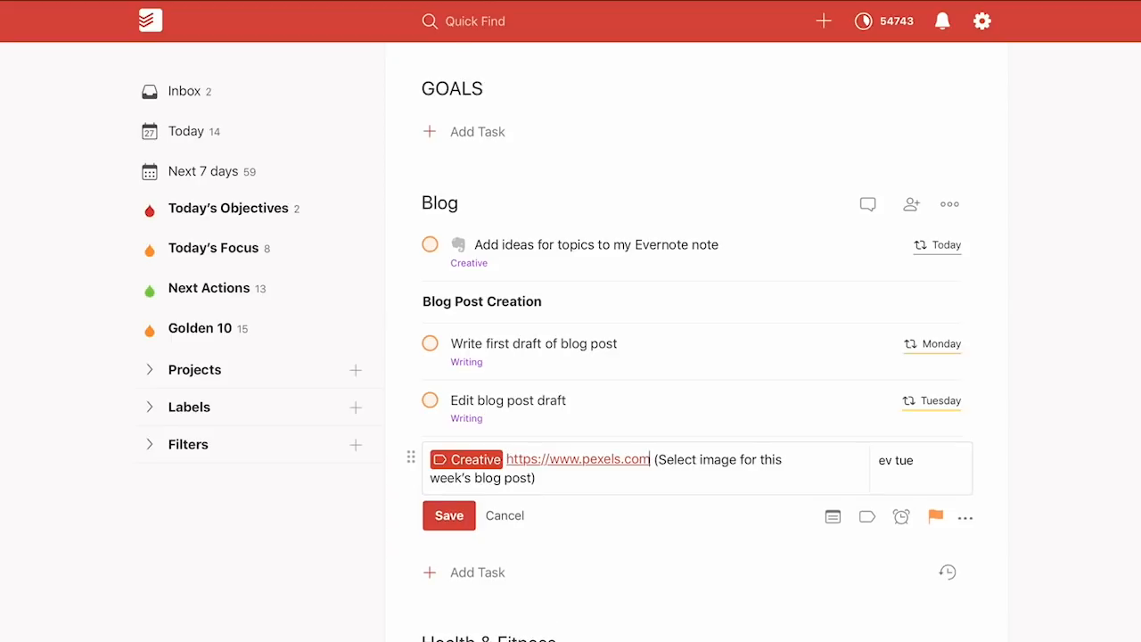
click(448, 516)
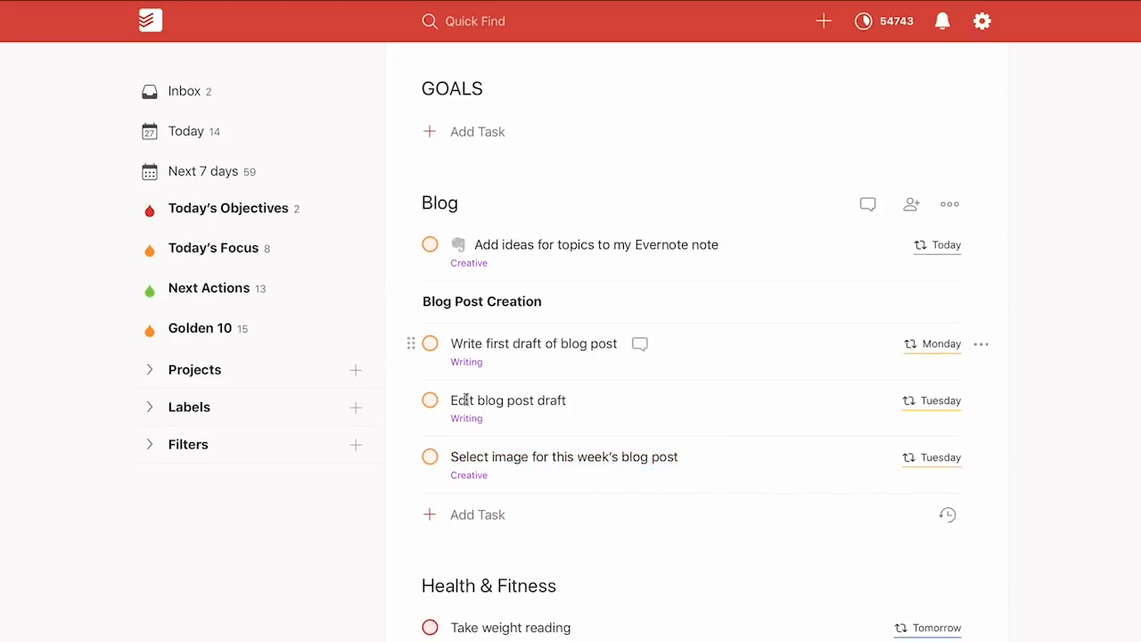
click(553, 456)
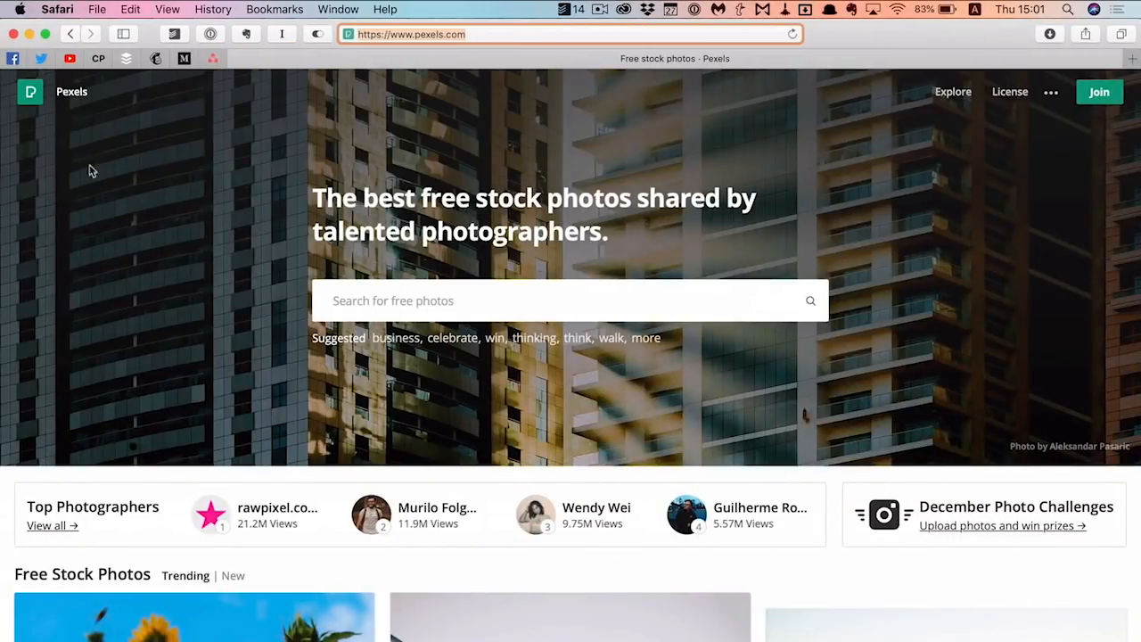
Close Safari after confirming the task link opens pexels.com
click(14, 34)
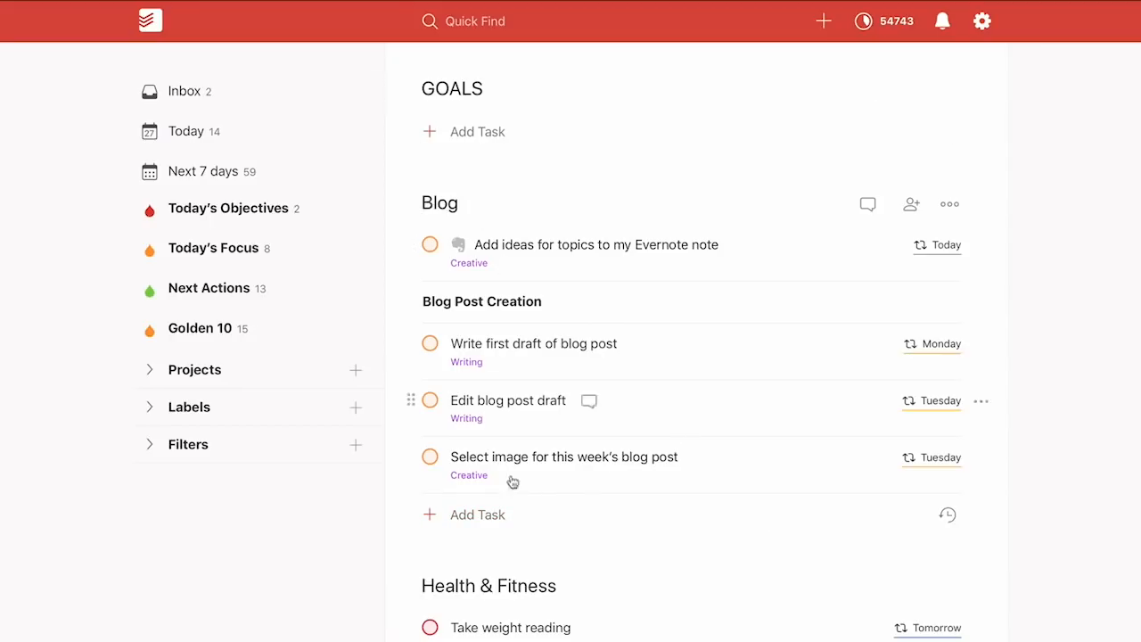
Create a Blog Creation section with '* !!Blog Creation!!' and move it above the Evernote ideas task
click(490, 529)
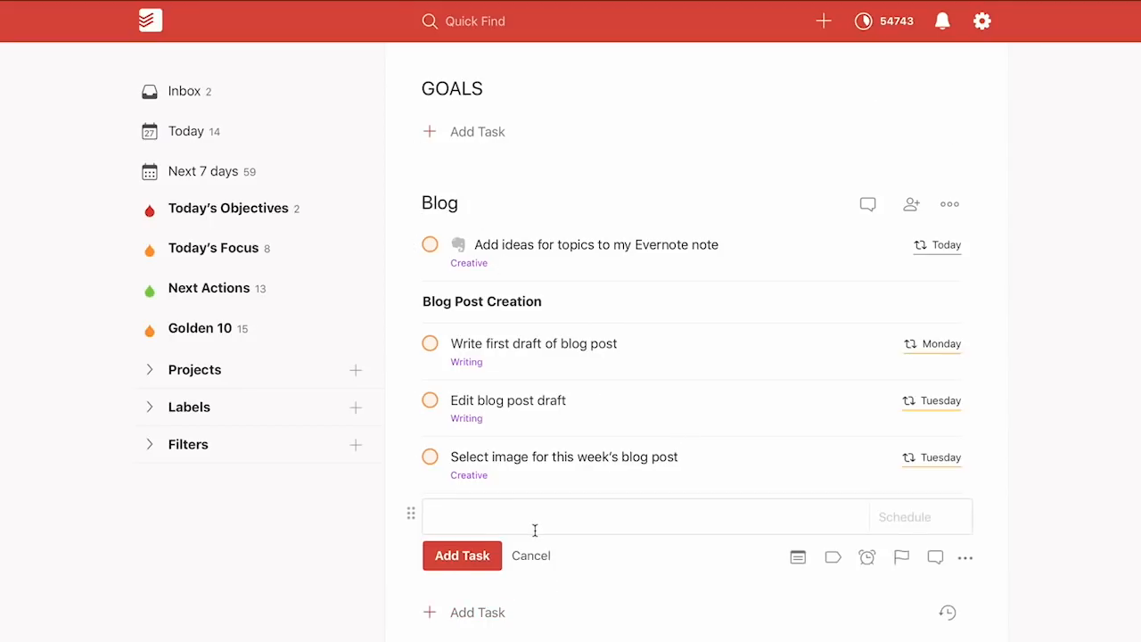
text(* !!Blog Creation!!)
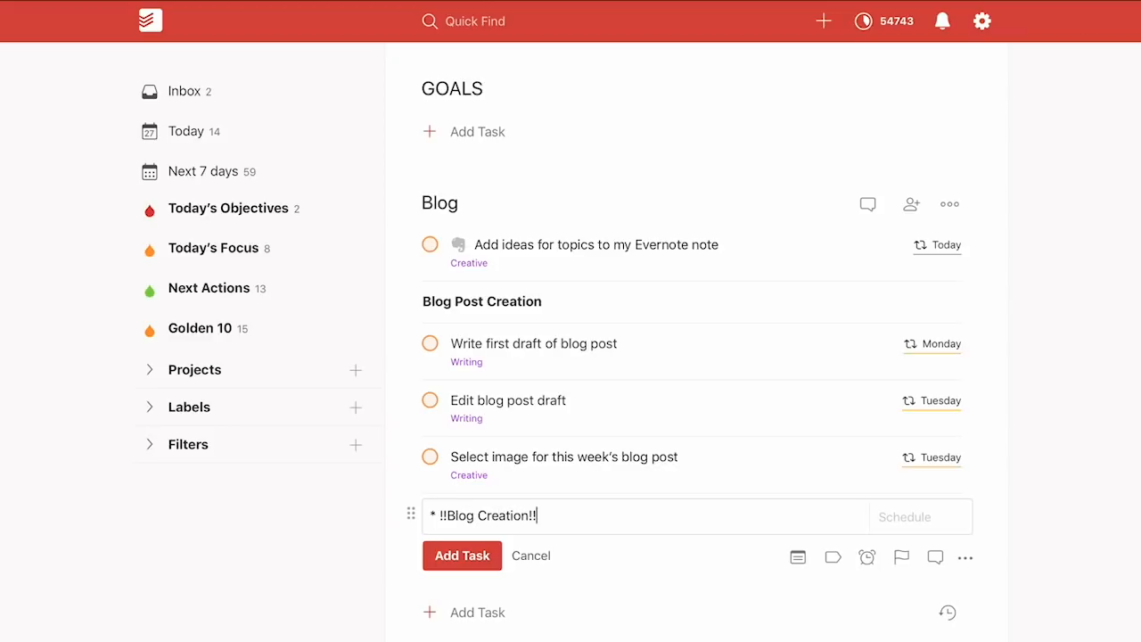
click(478, 553)
drag(407, 512, 409, 238)
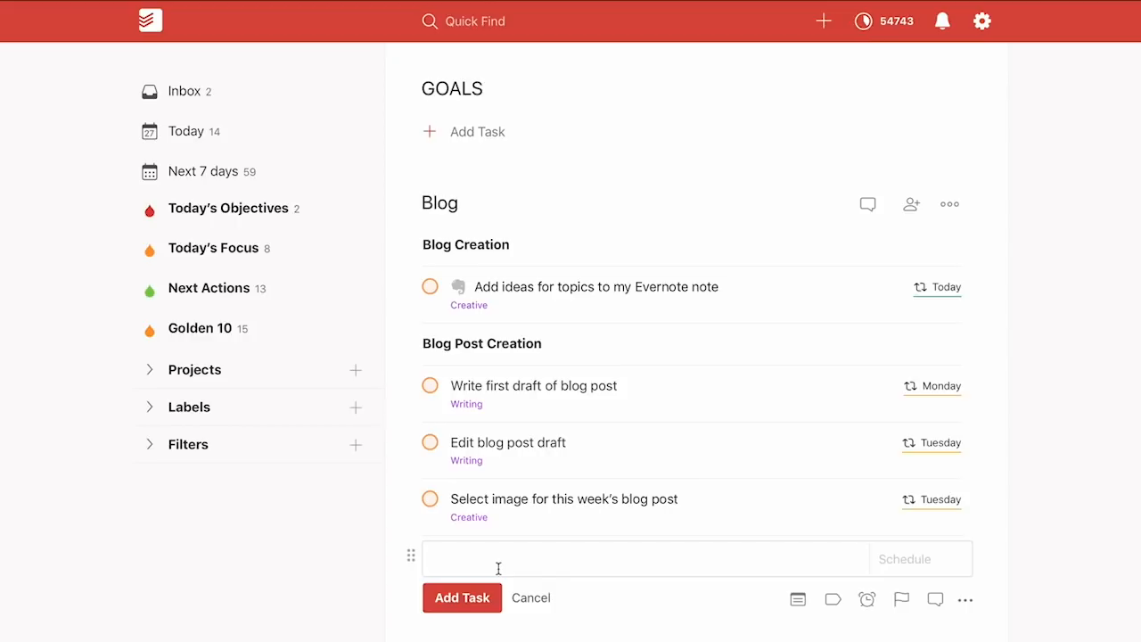
Add 'Research blog sites' labelled Research, due Saturday, and place it under Blog Post Creation
text(Research blog sites @re)
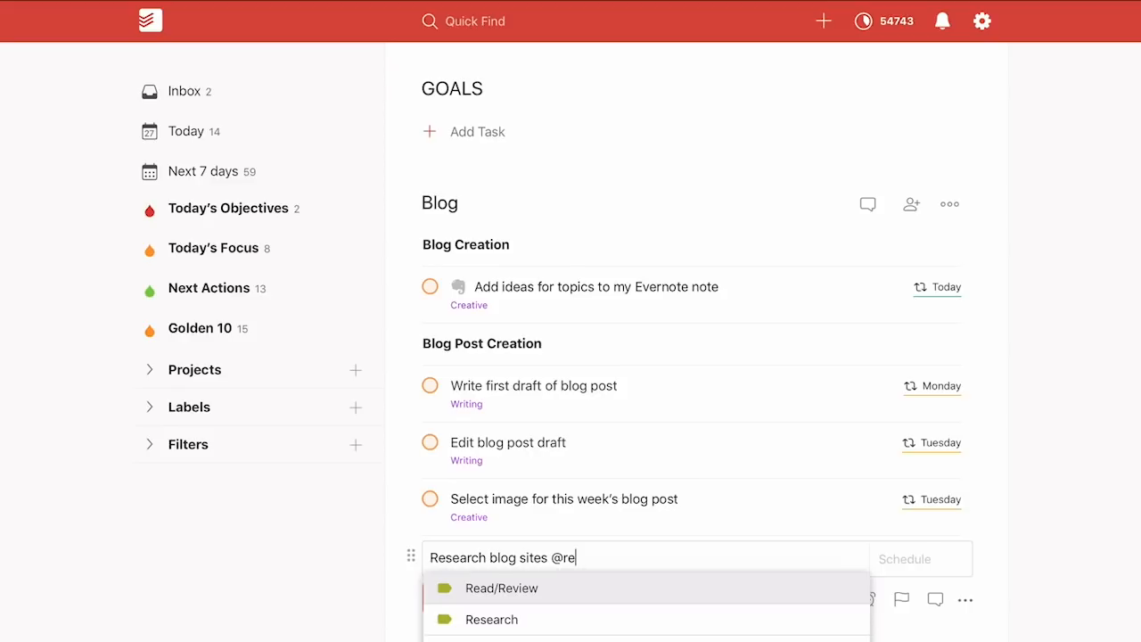
key(Down)
key(Return)
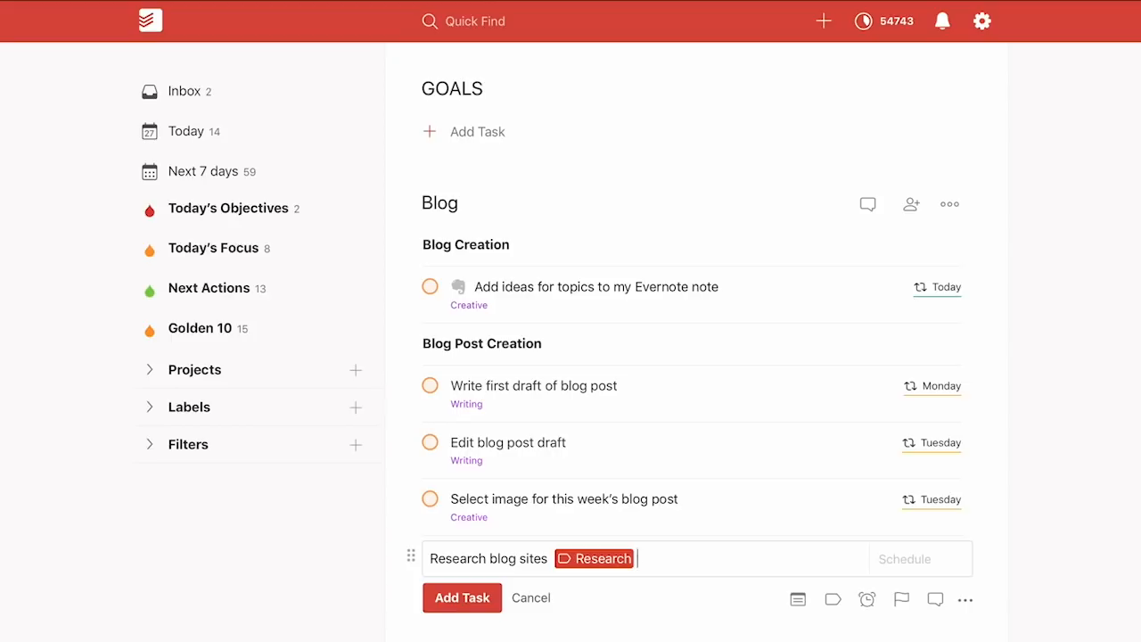
text(Sat)
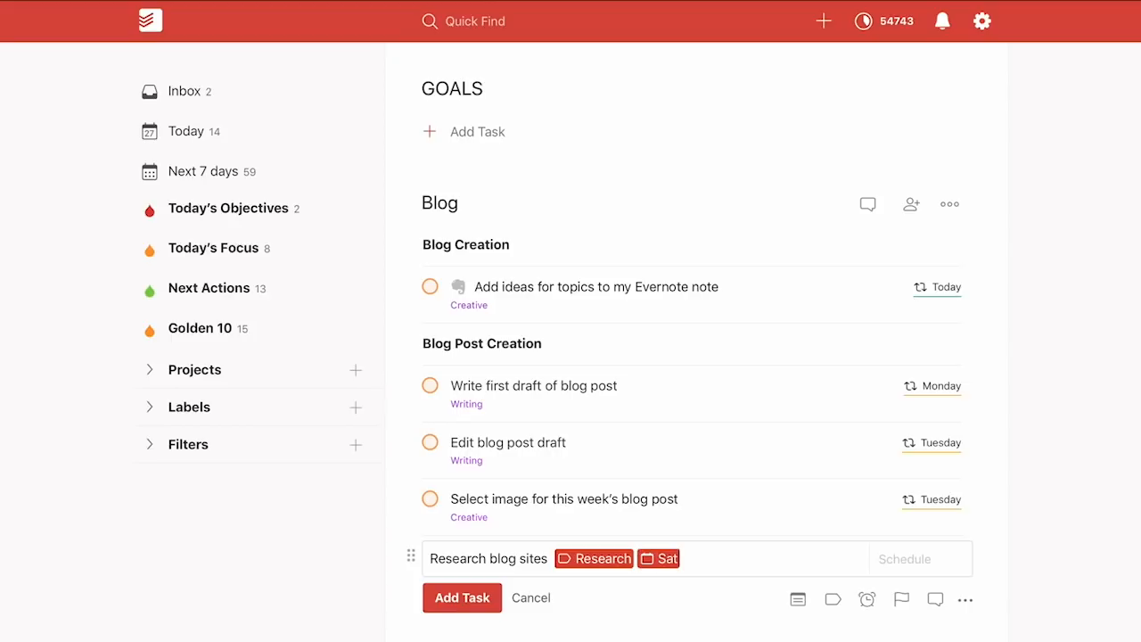
key(Return)
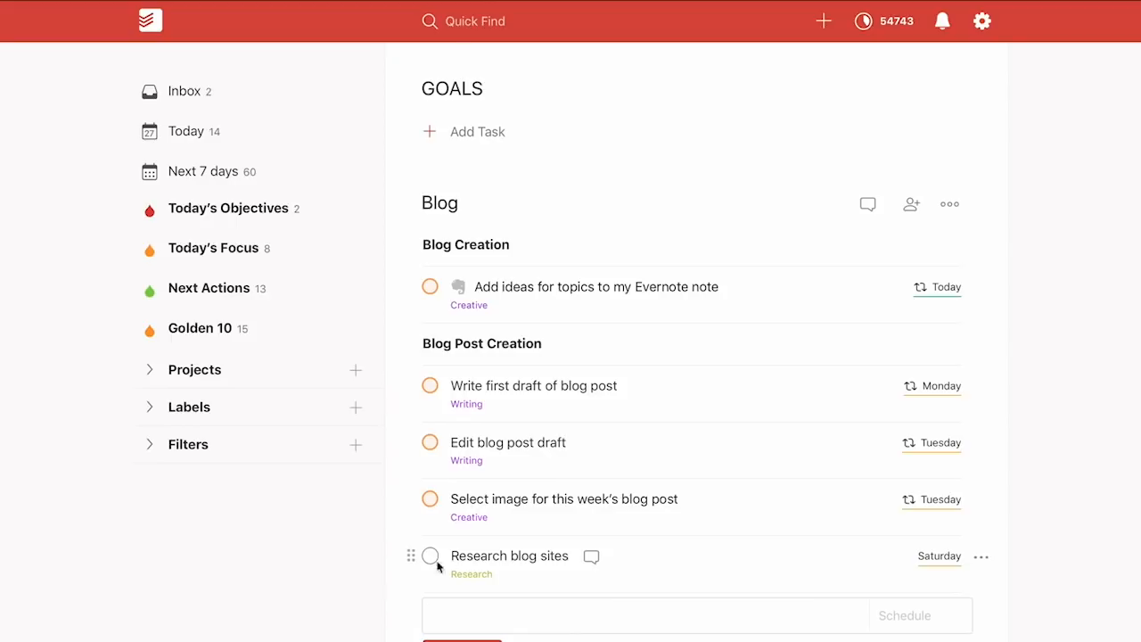
drag(409, 555, 481, 381)
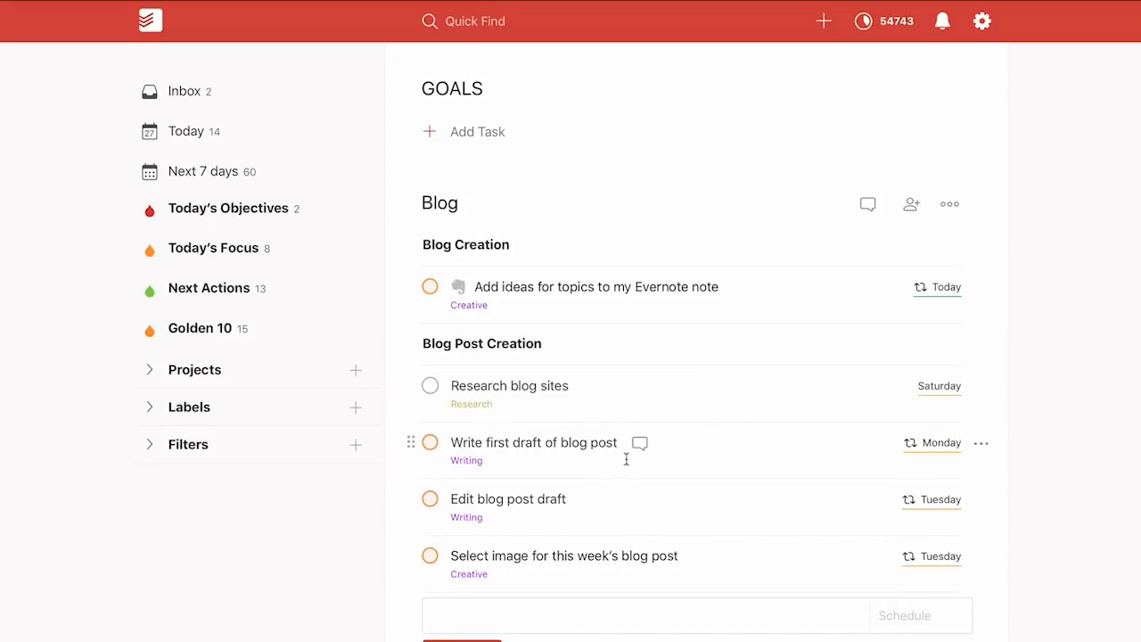
Indent the Research blog sites task one level
drag(410, 386, 491, 384)
click(570, 386)
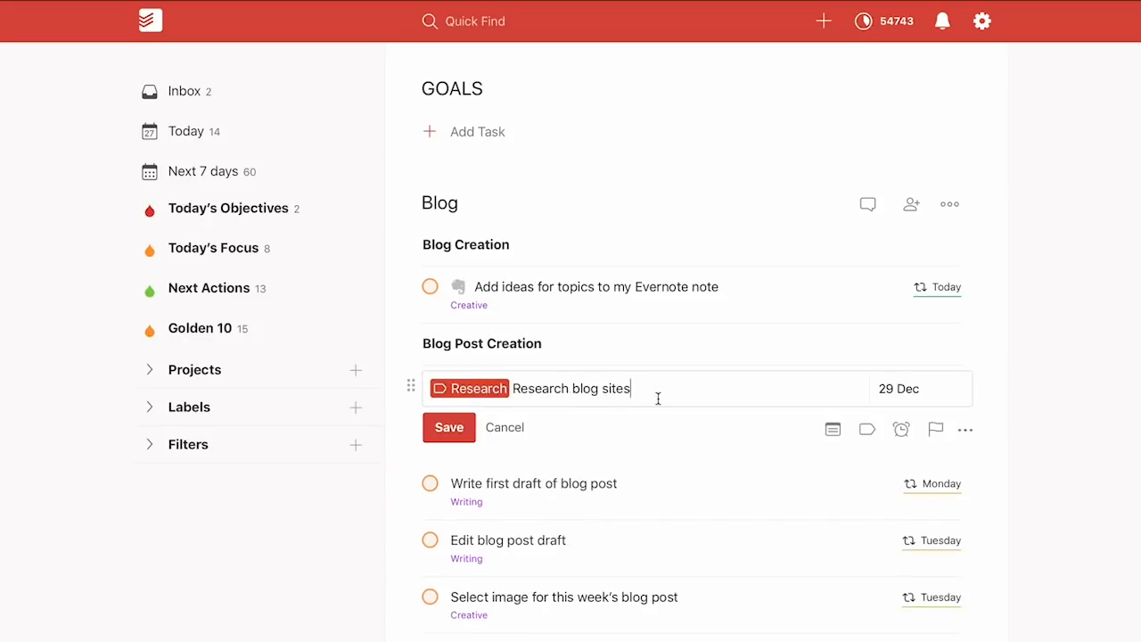
key(Tab)
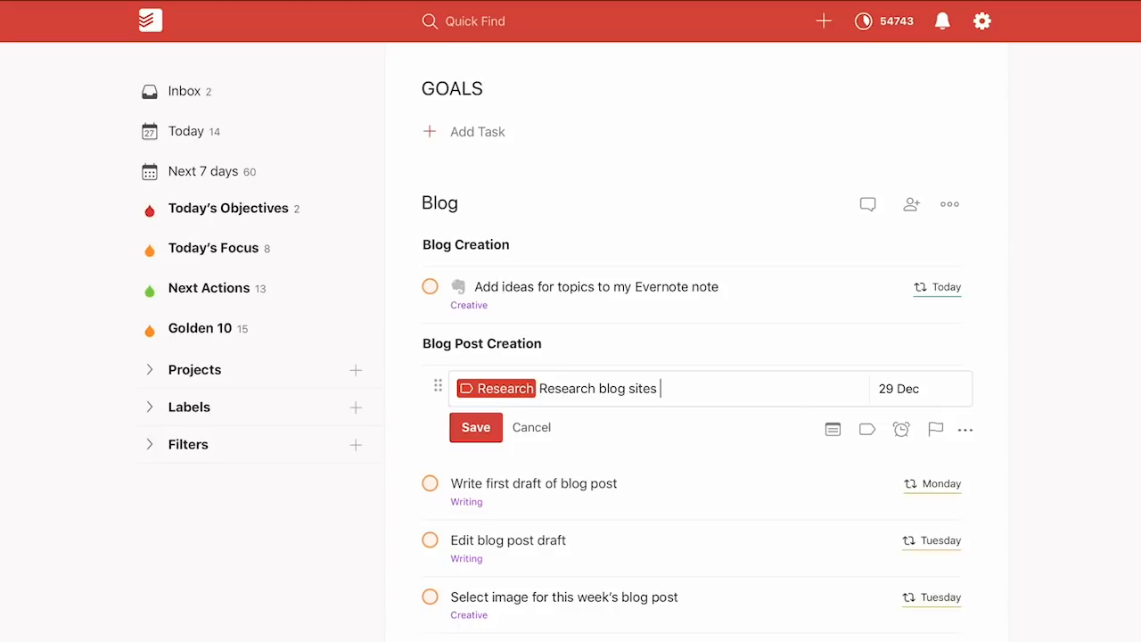
click(465, 424)
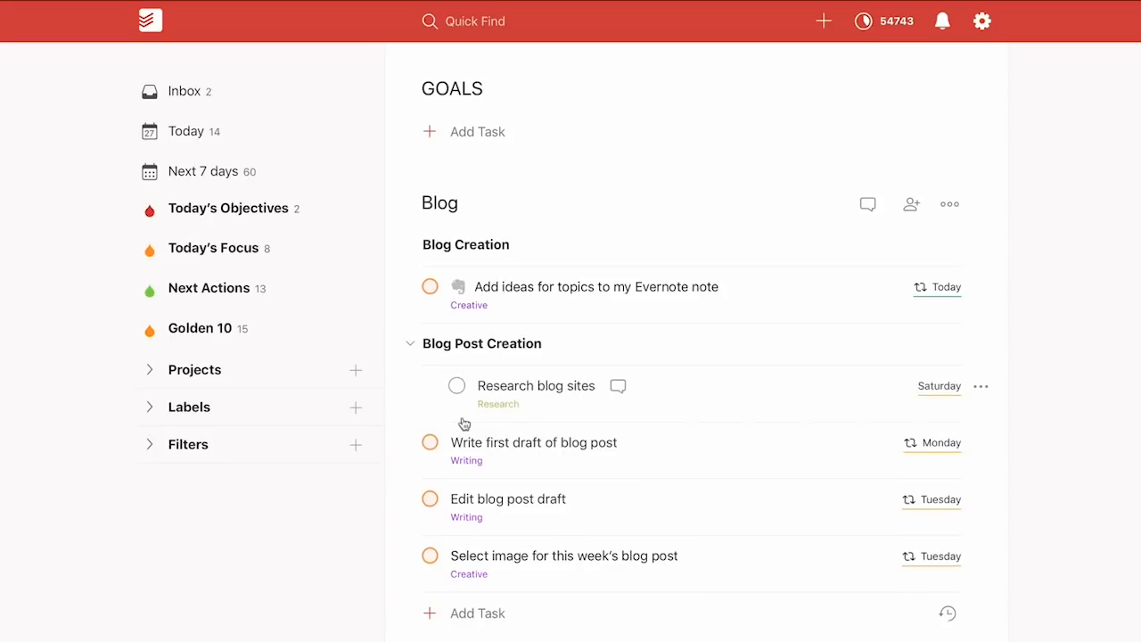
Reorder sections so Blog Creation is on top with Research blog sites beneath it
click(408, 344)
drag(397, 342, 395, 239)
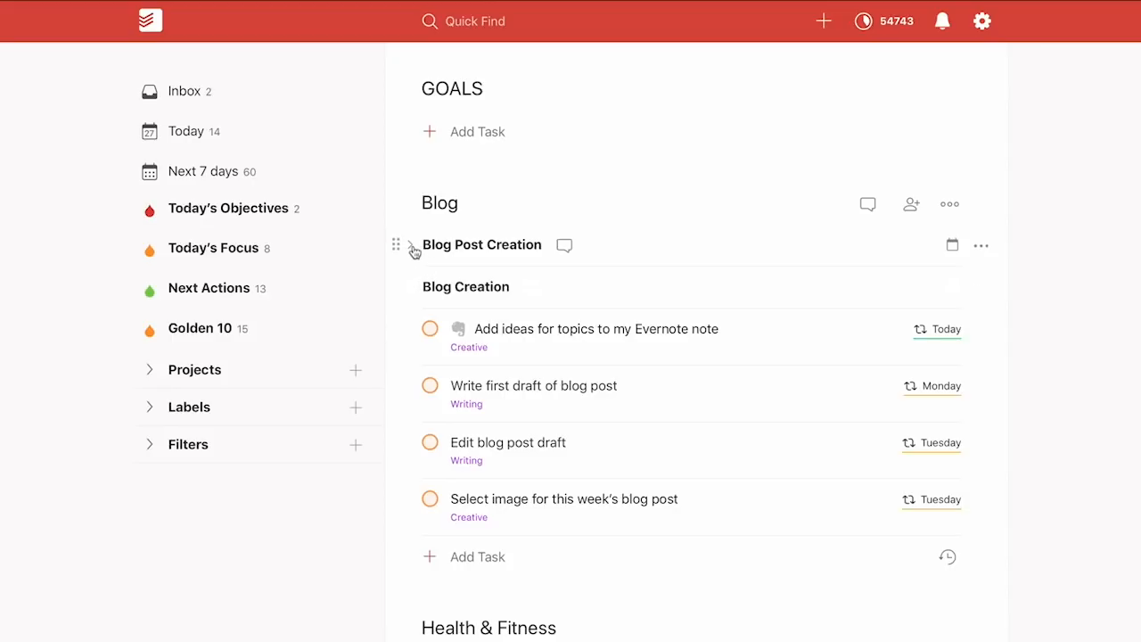
click(411, 246)
drag(438, 286, 442, 331)
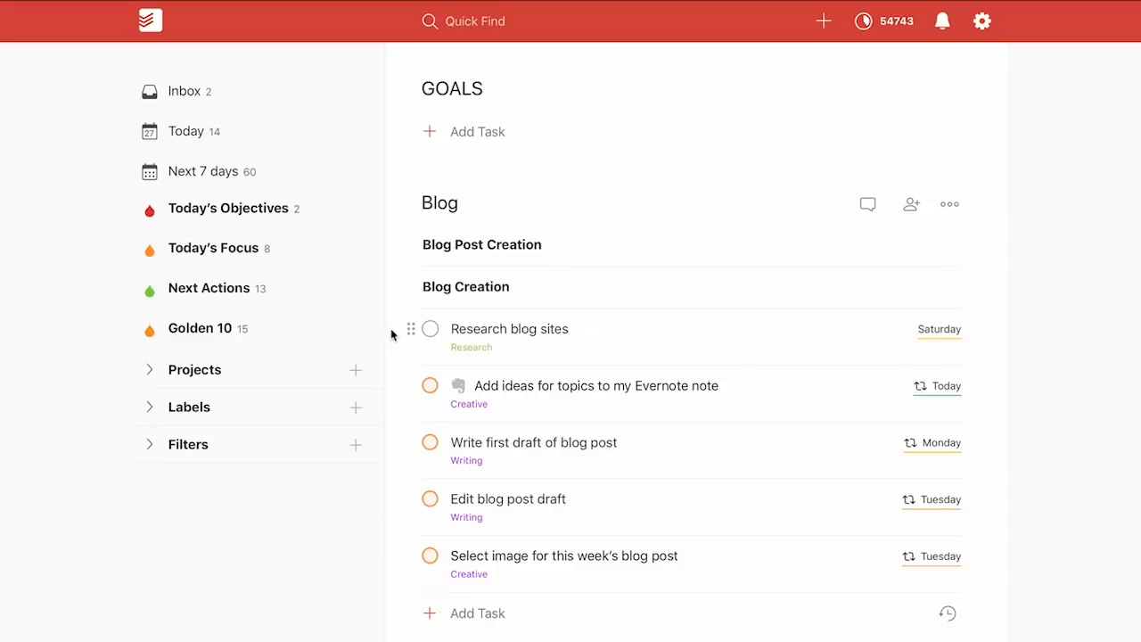
click(571, 328)
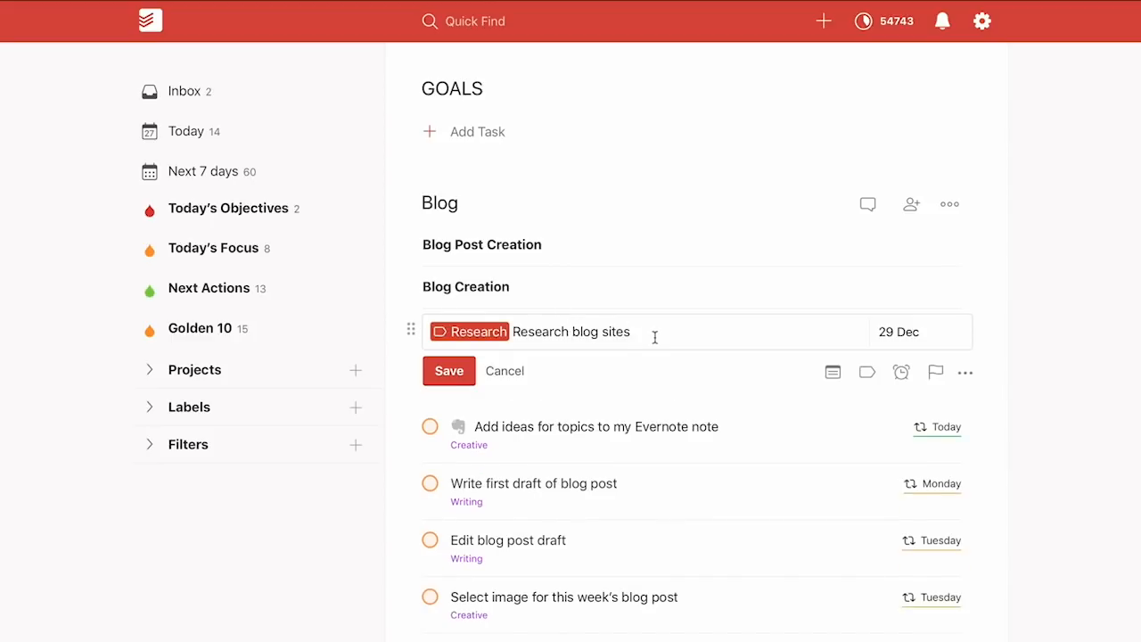
click(469, 369)
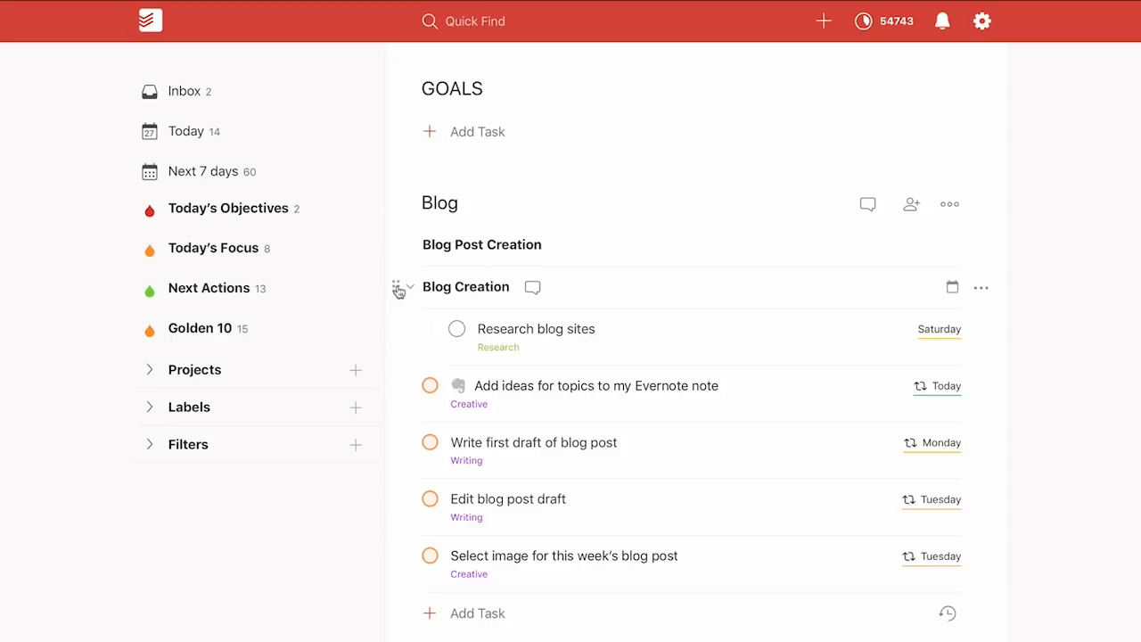
drag(397, 285, 397, 239)
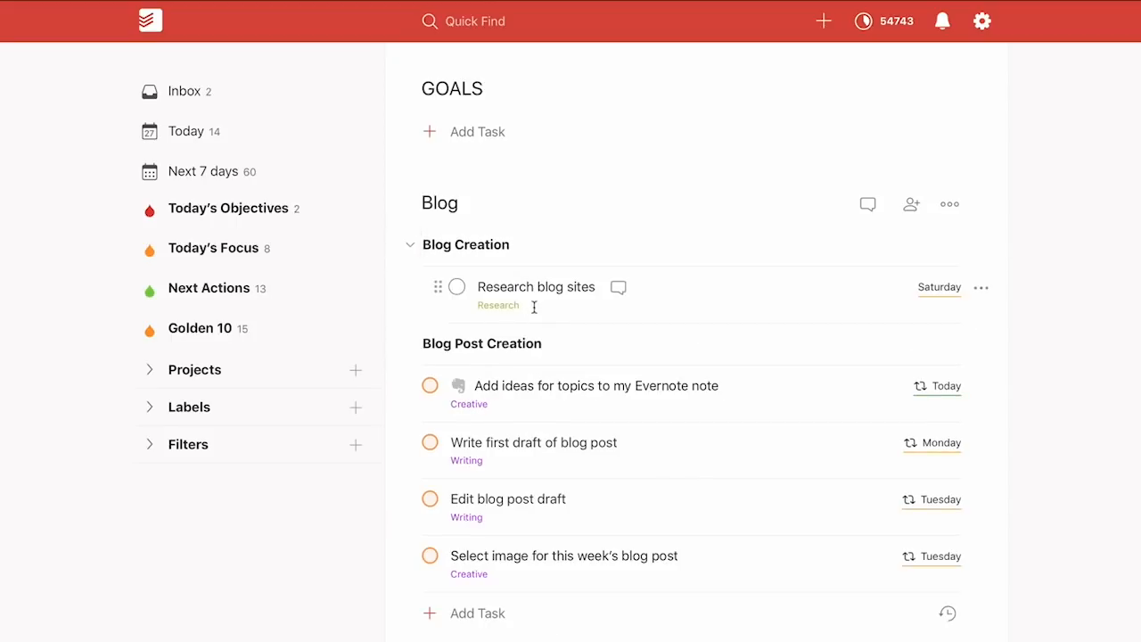